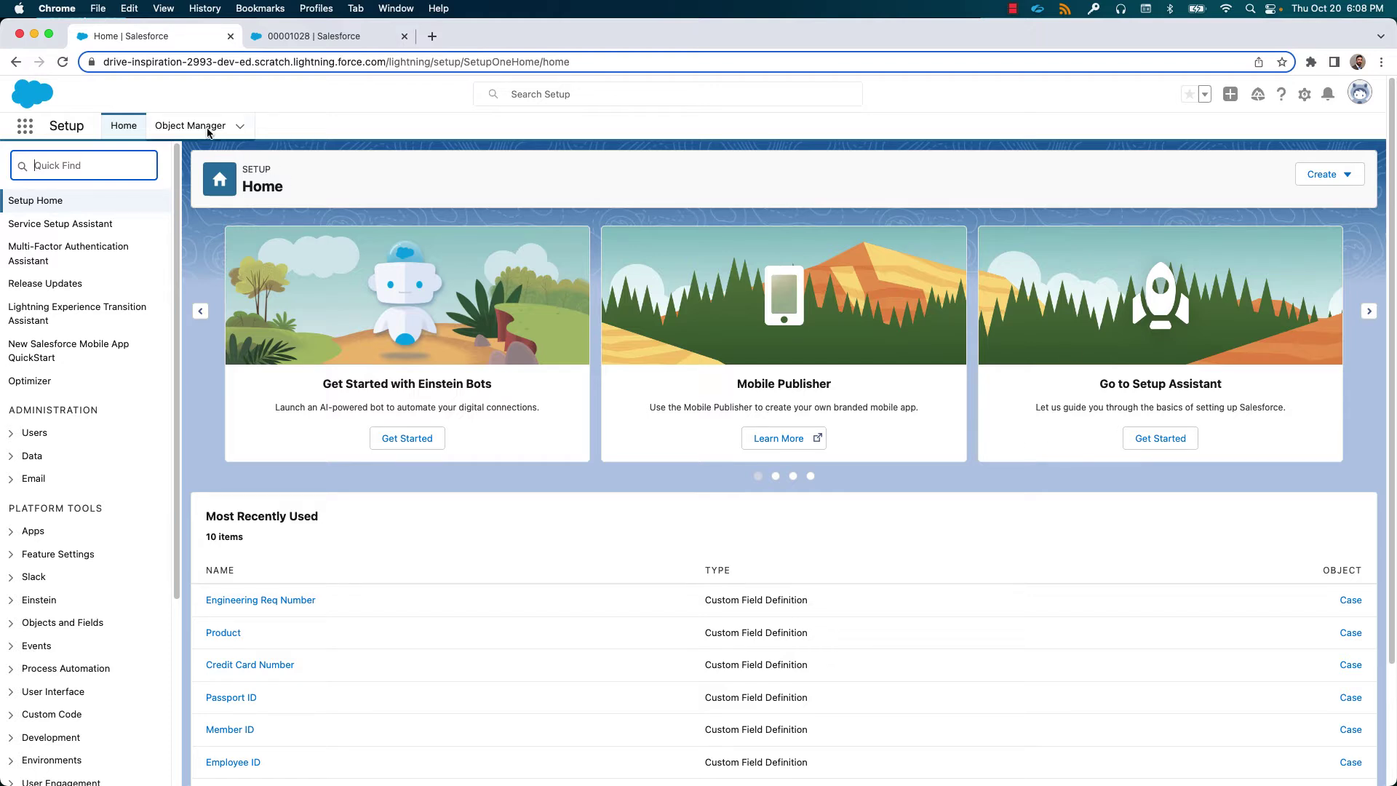
Step: Filter the Setup menu by 'encryption' to list the Platform Encryption pages
click(130, 166)
text(en)
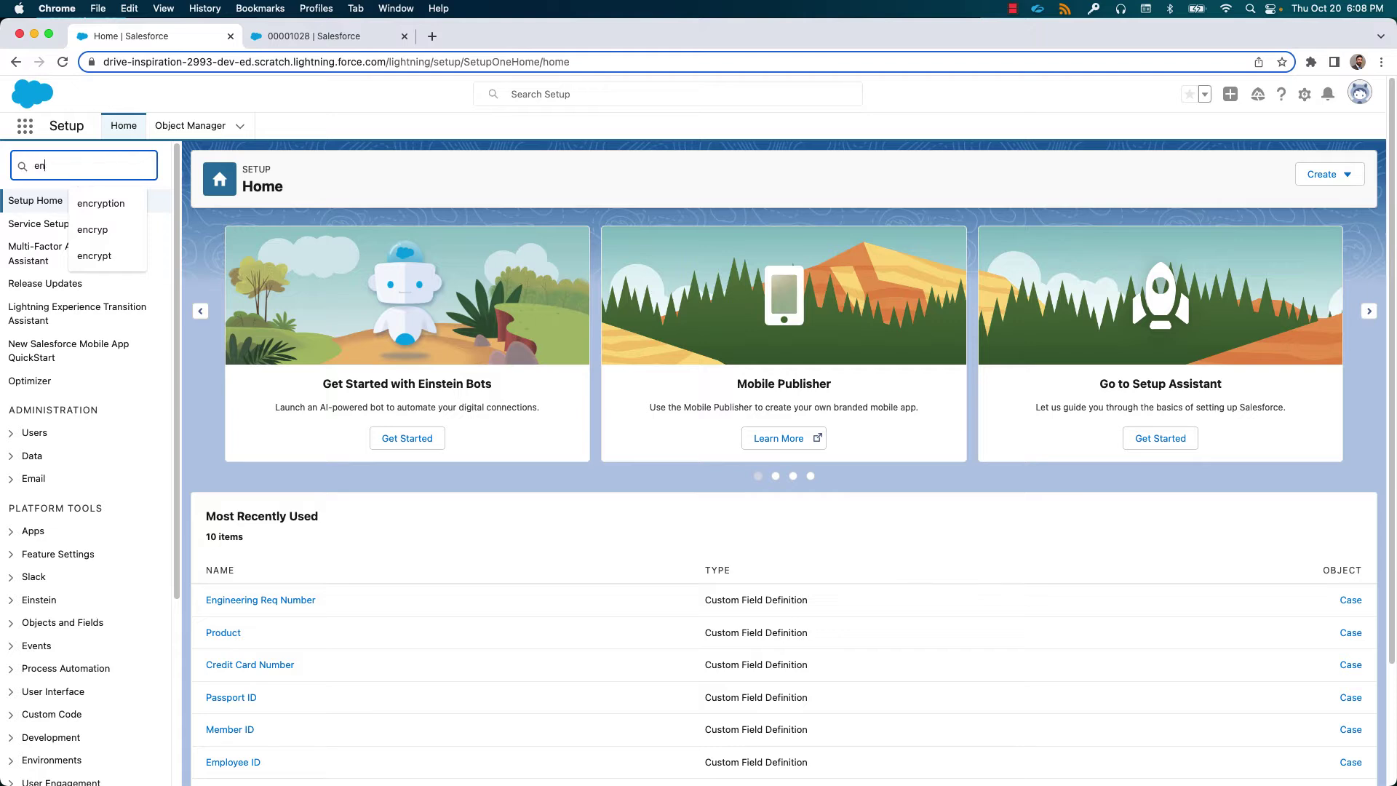
text(cryption)
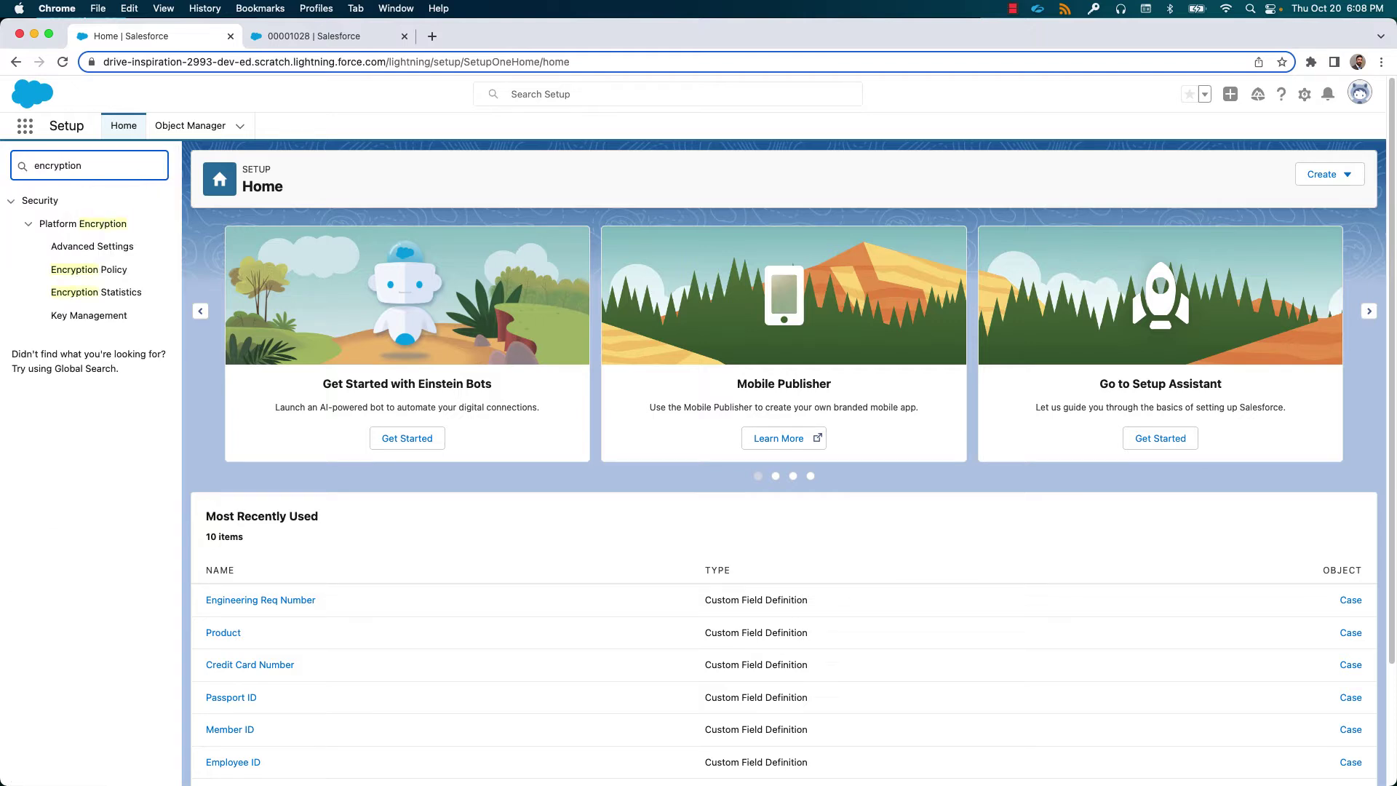
click(104, 248)
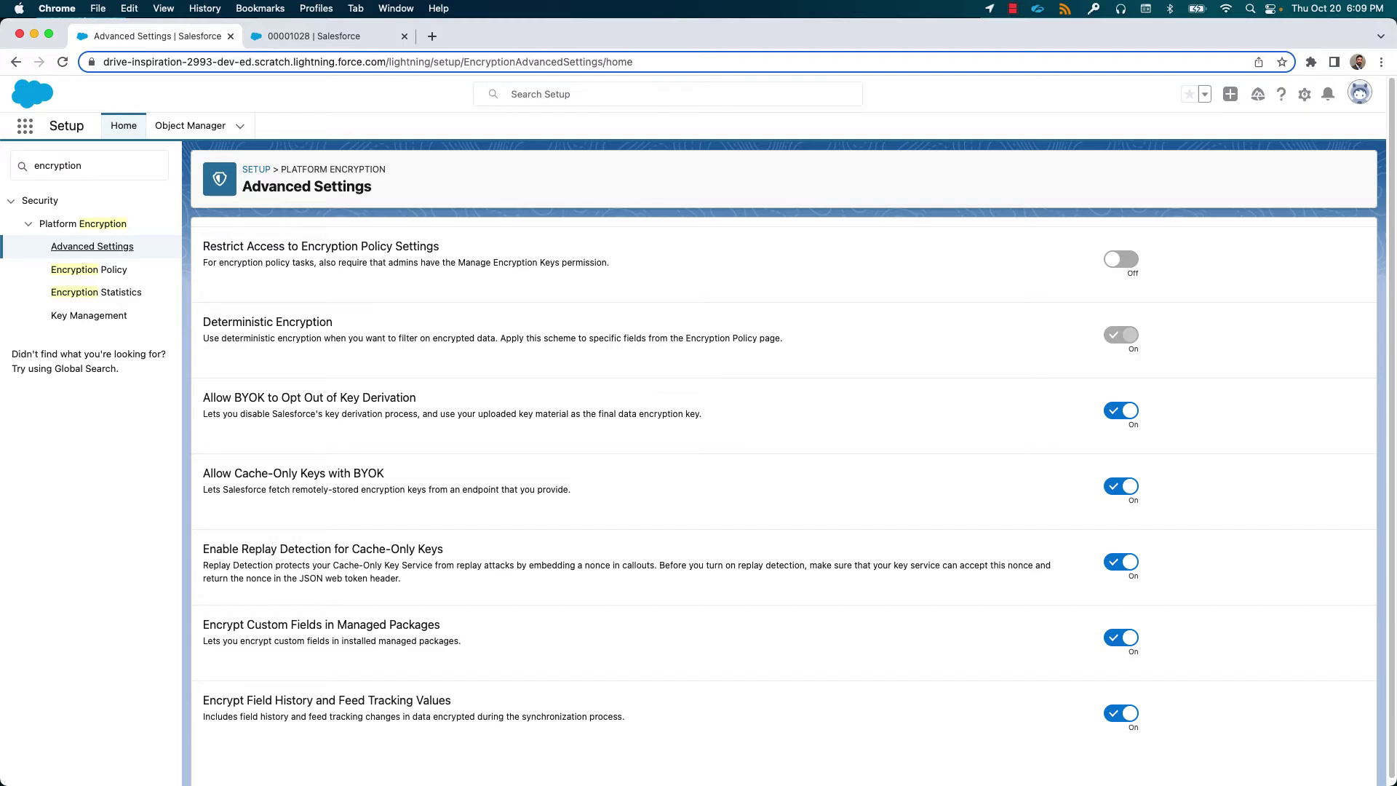
Step: Go from Encryption Policy to Encrypt Fields and review the encryptable standard fields list
click(97, 271)
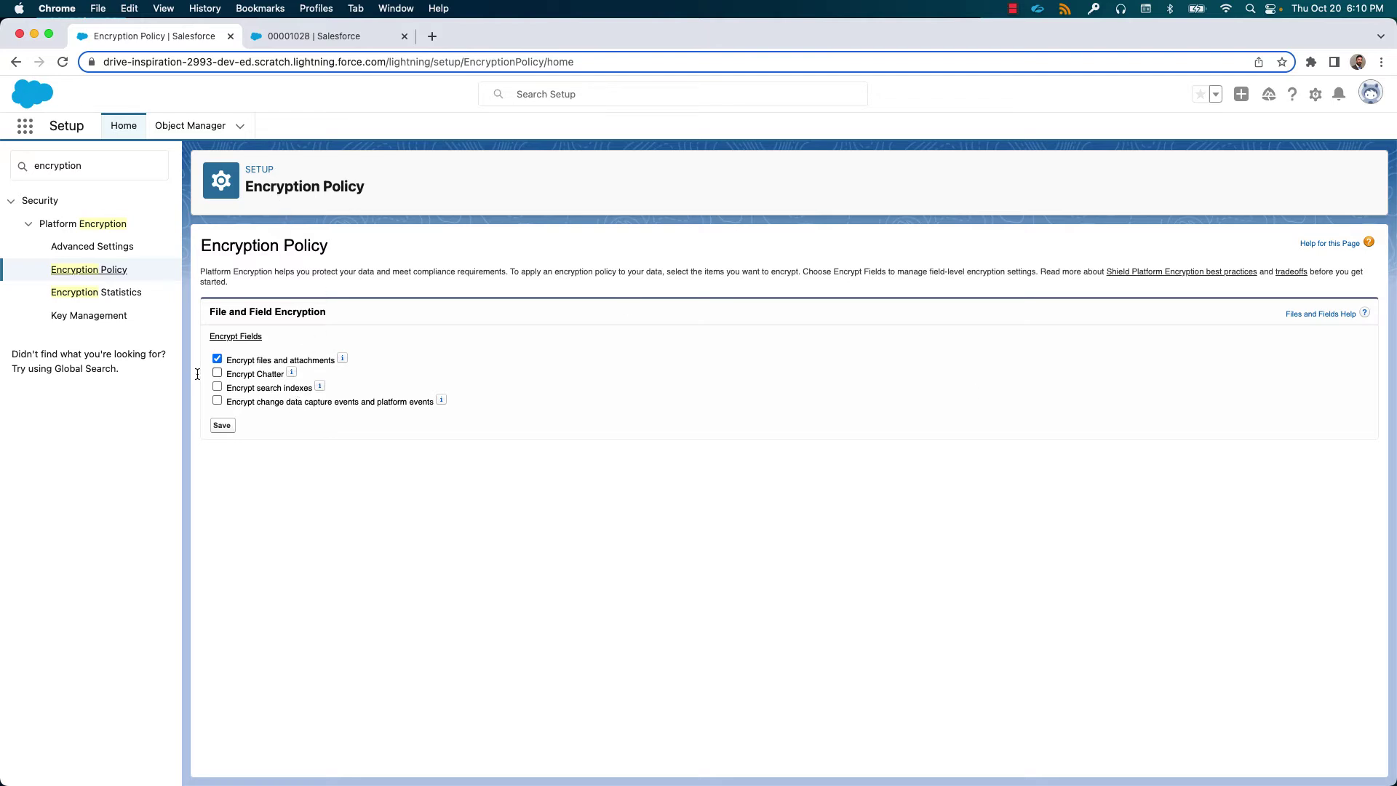
click(257, 335)
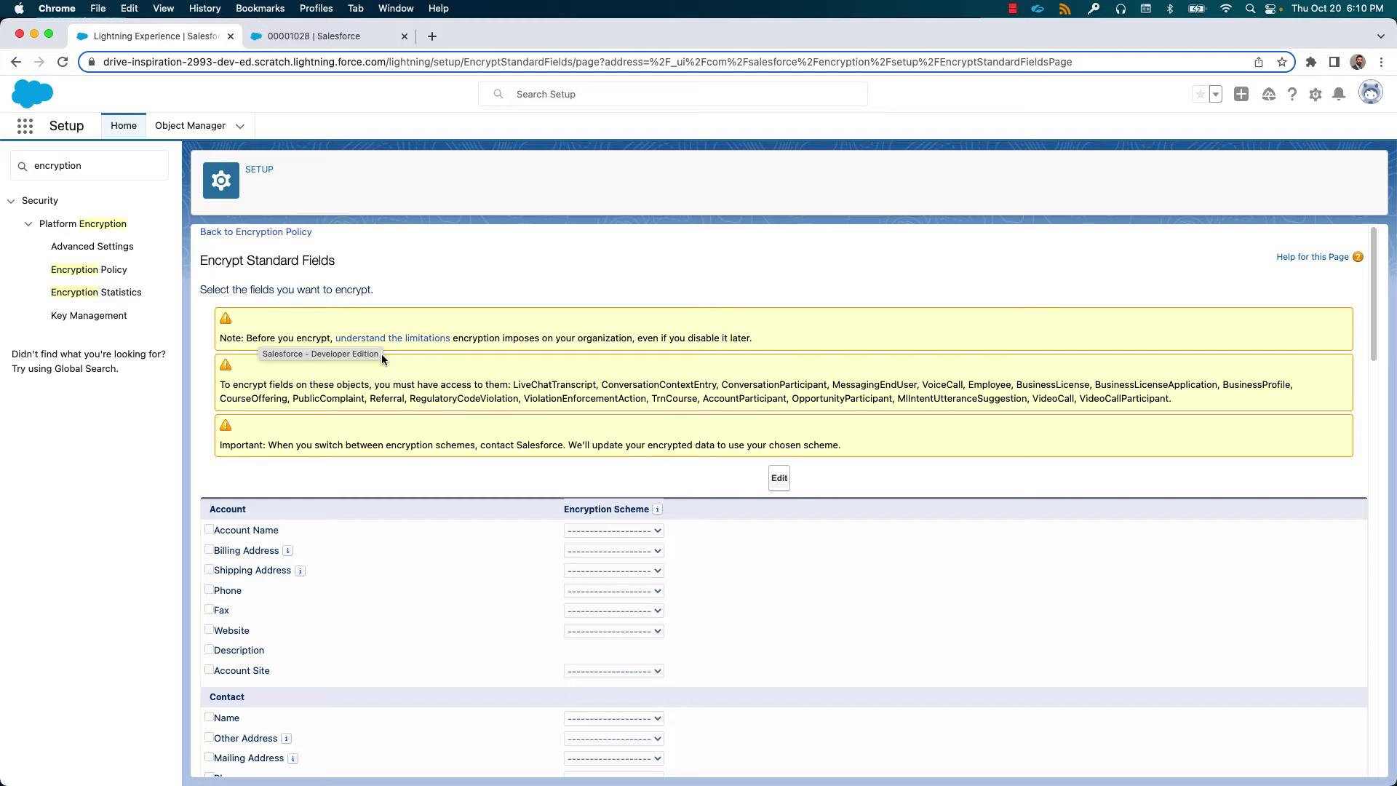
scroll(382, 355, down, 1)
scroll(382, 355, down, 15)
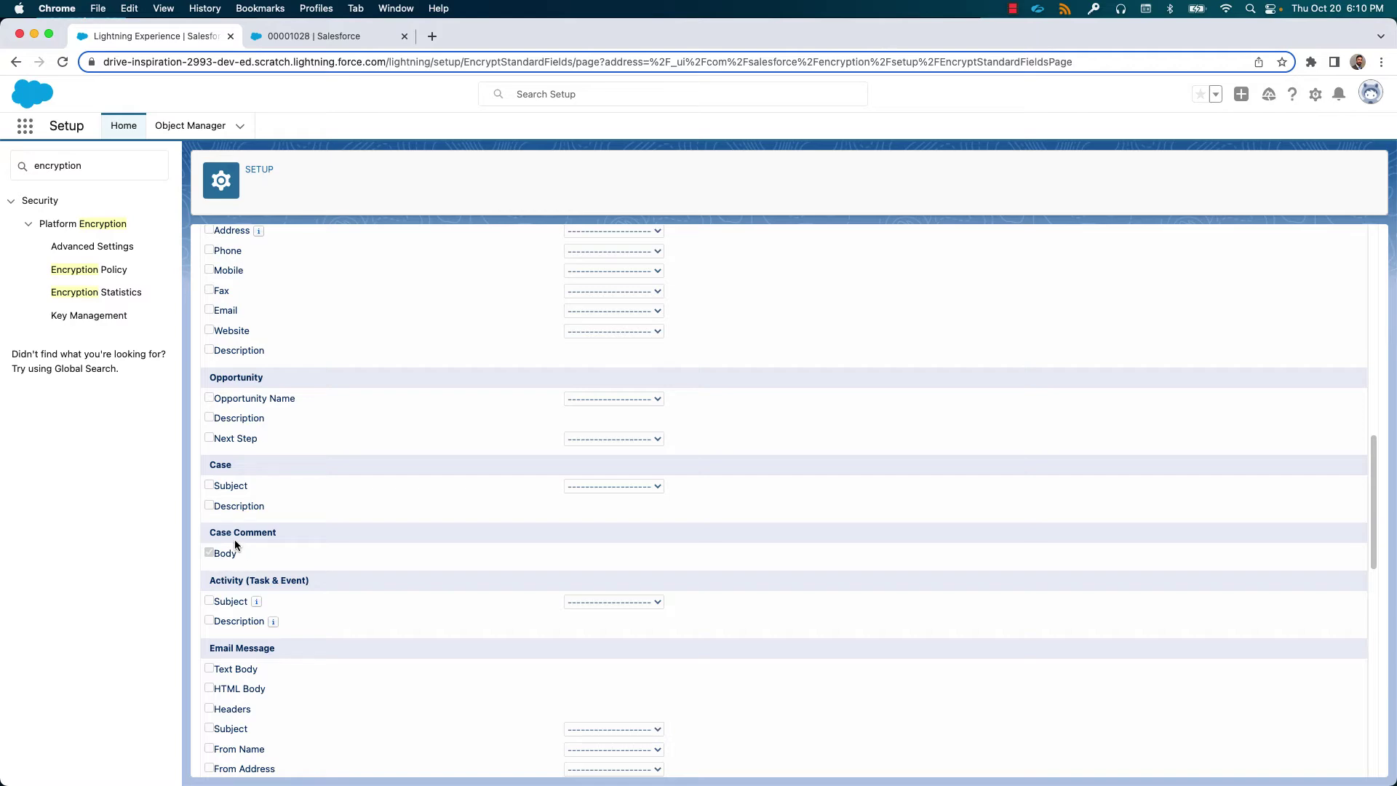
scroll(544, 493, up, 15)
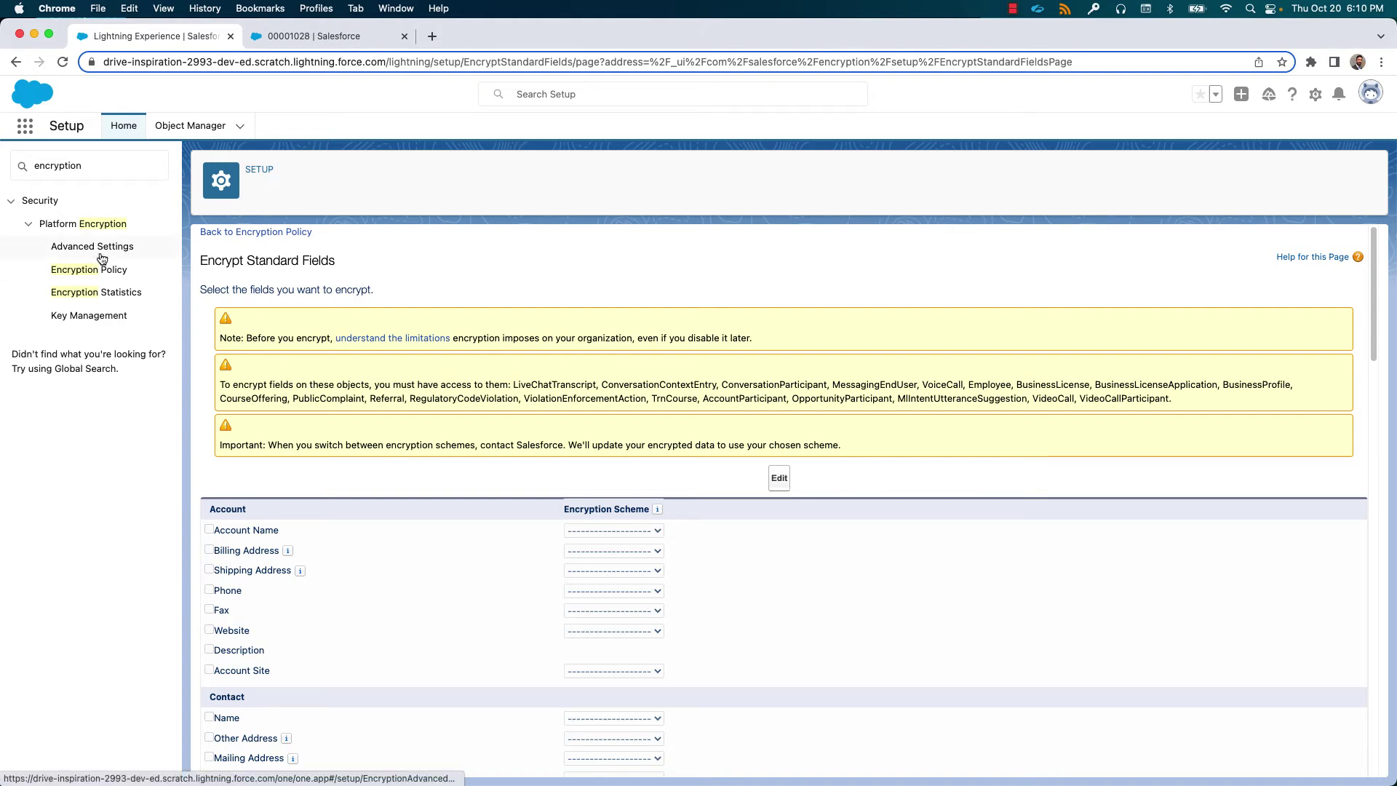
Step: Find the Case object in Object Manager and list its Fields & Relationships
click(192, 134)
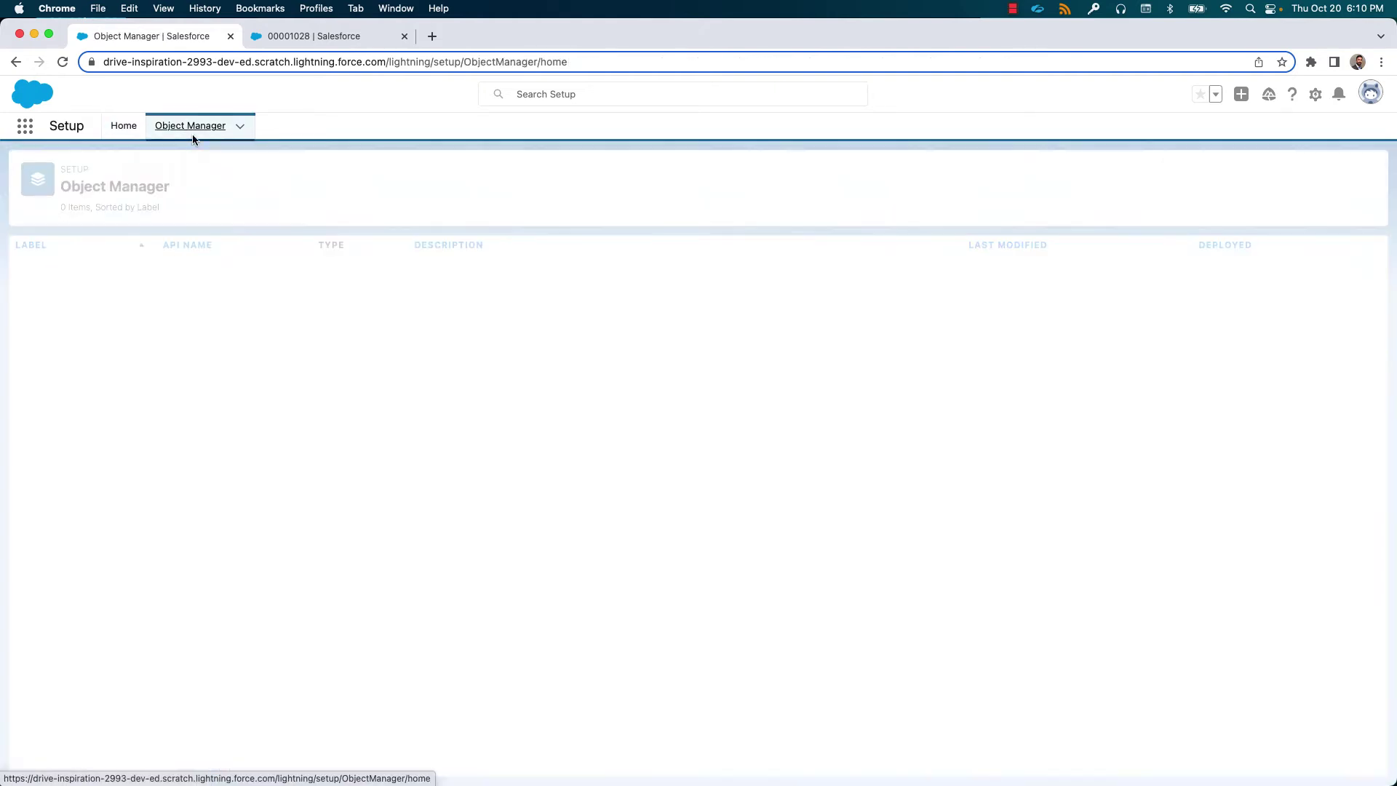
click(1135, 175)
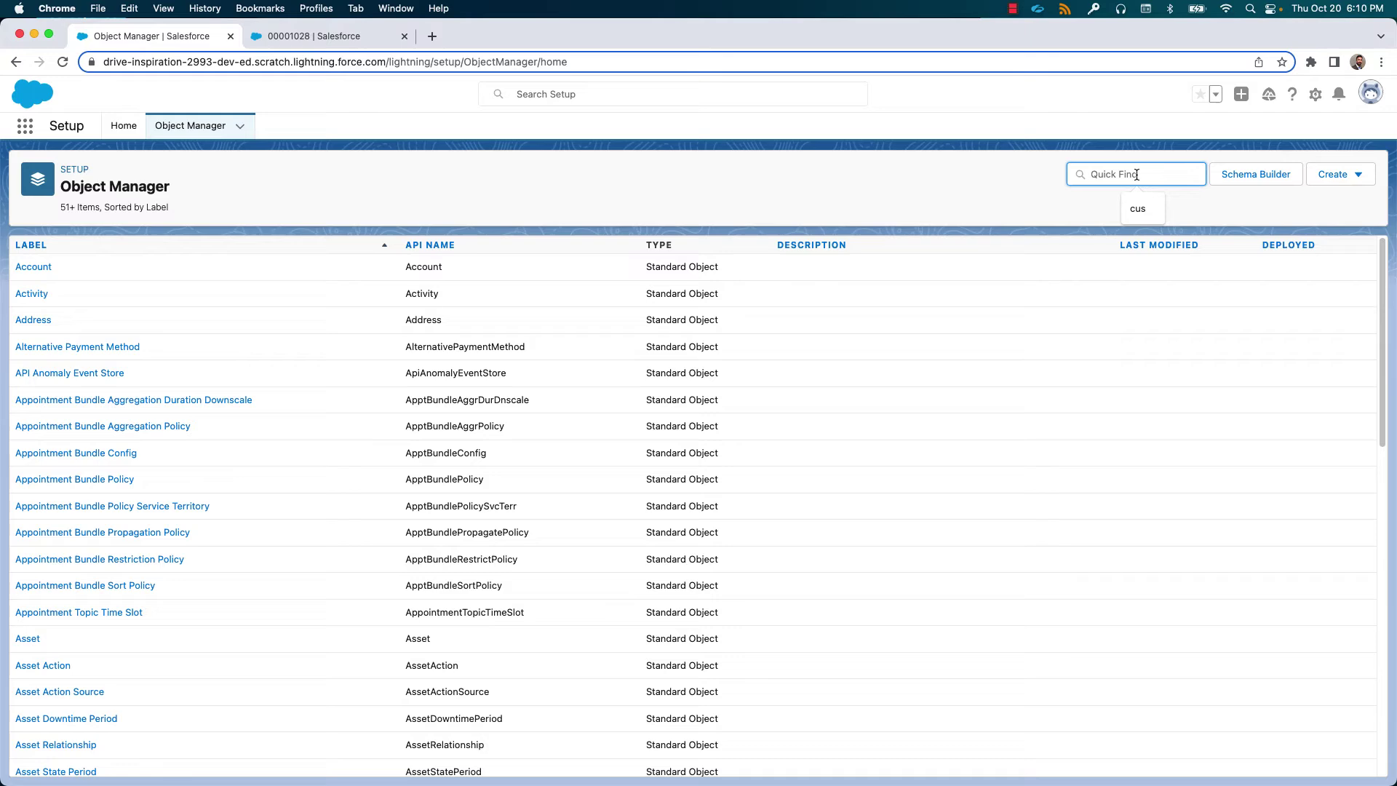
text(case)
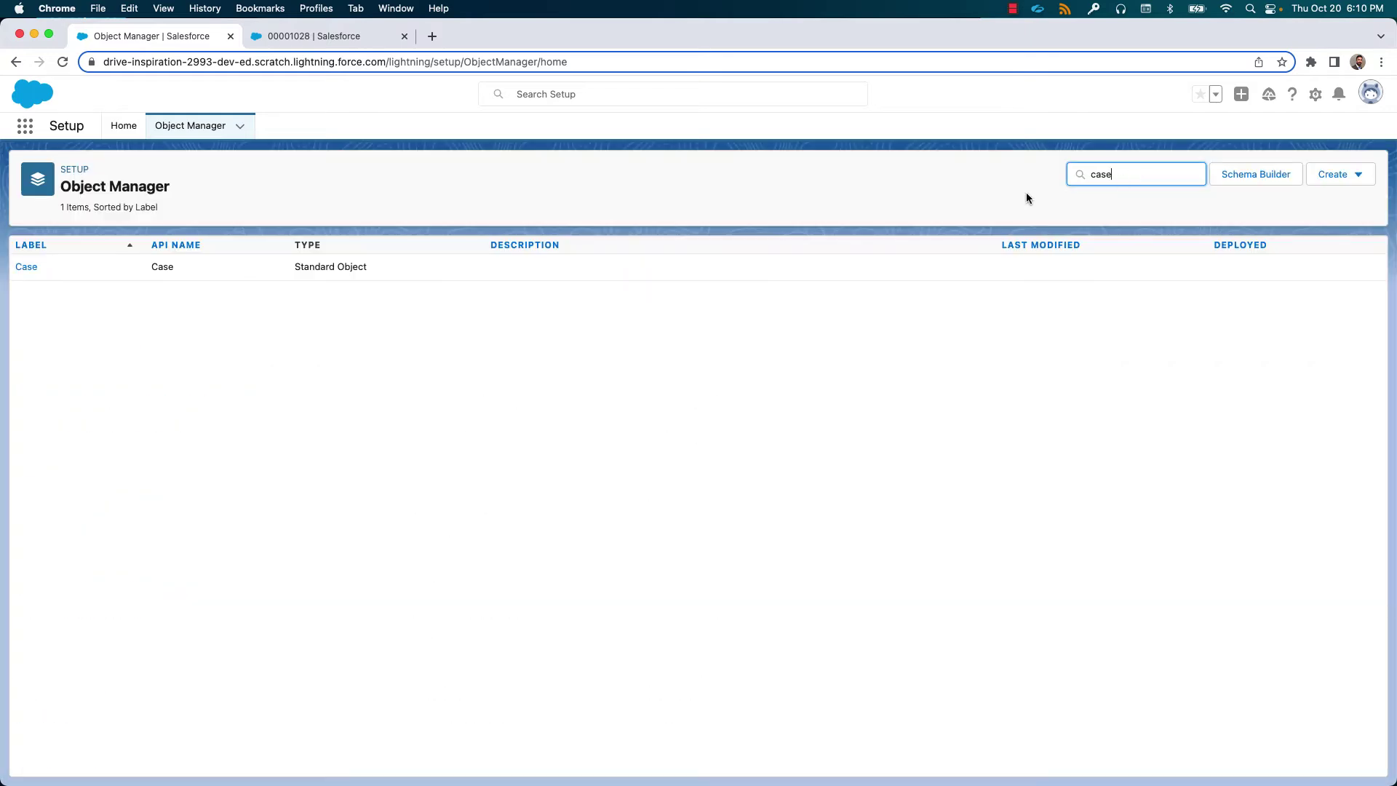
click(24, 268)
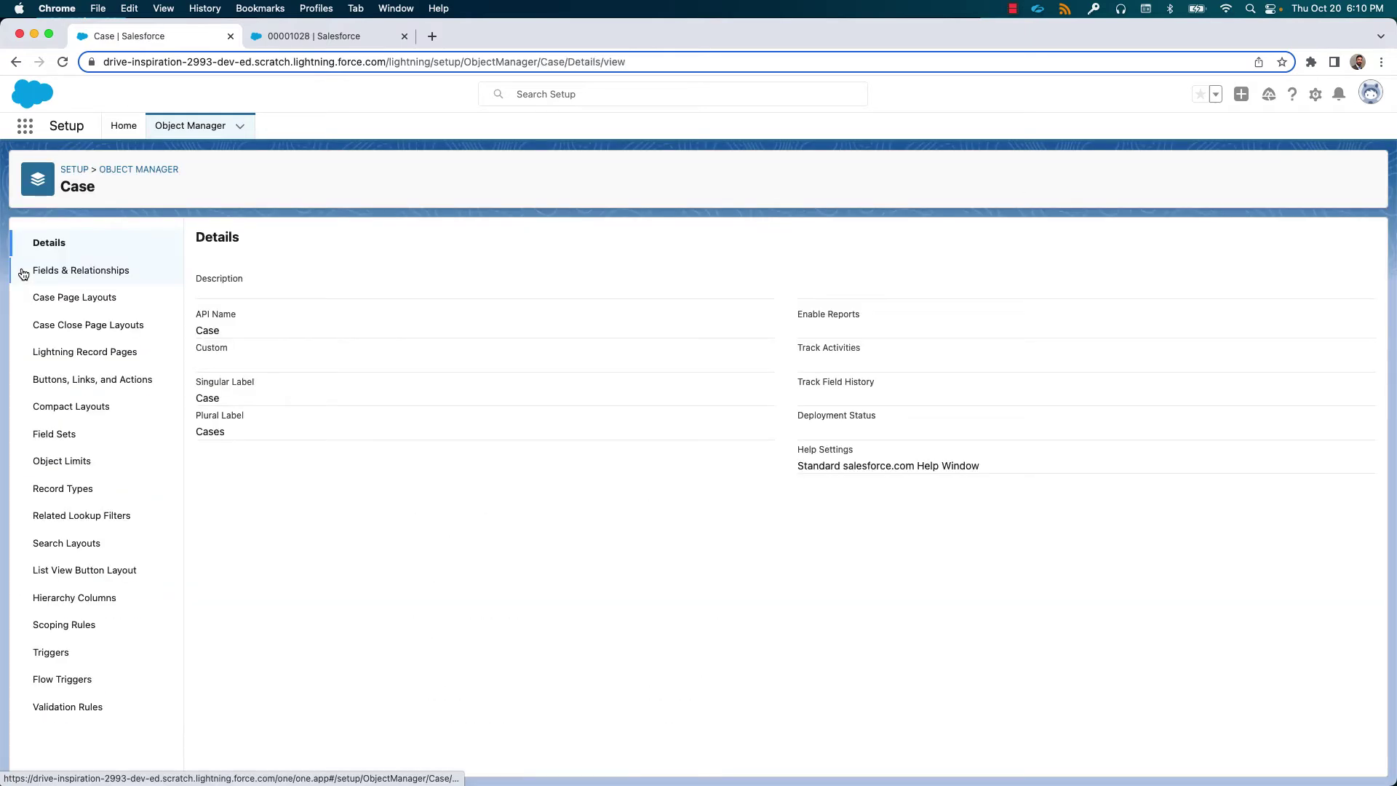
click(66, 270)
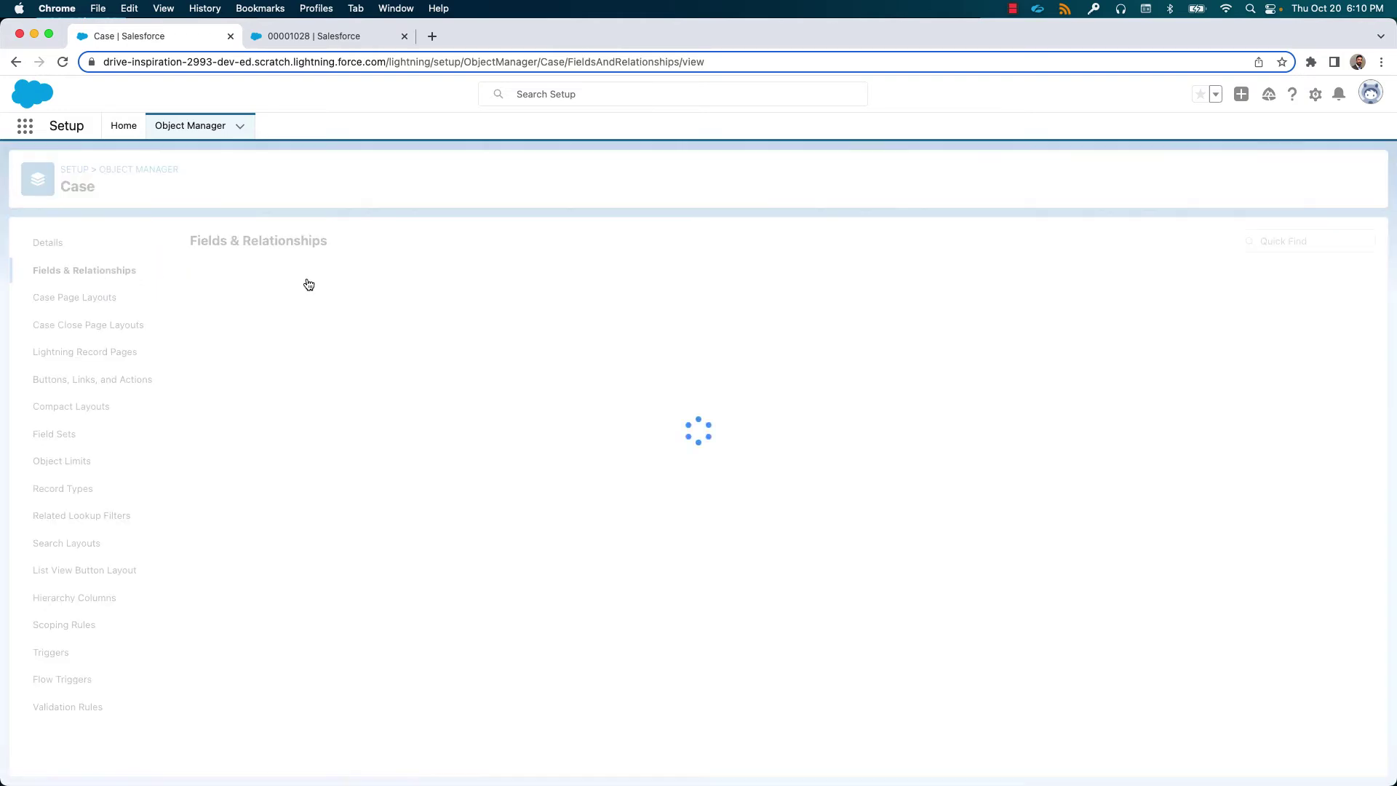
Step: Filter fields by 'engin', confirm Engineering Req Number is Encrypted, then return to Setup Home
click(931, 247)
text(en)
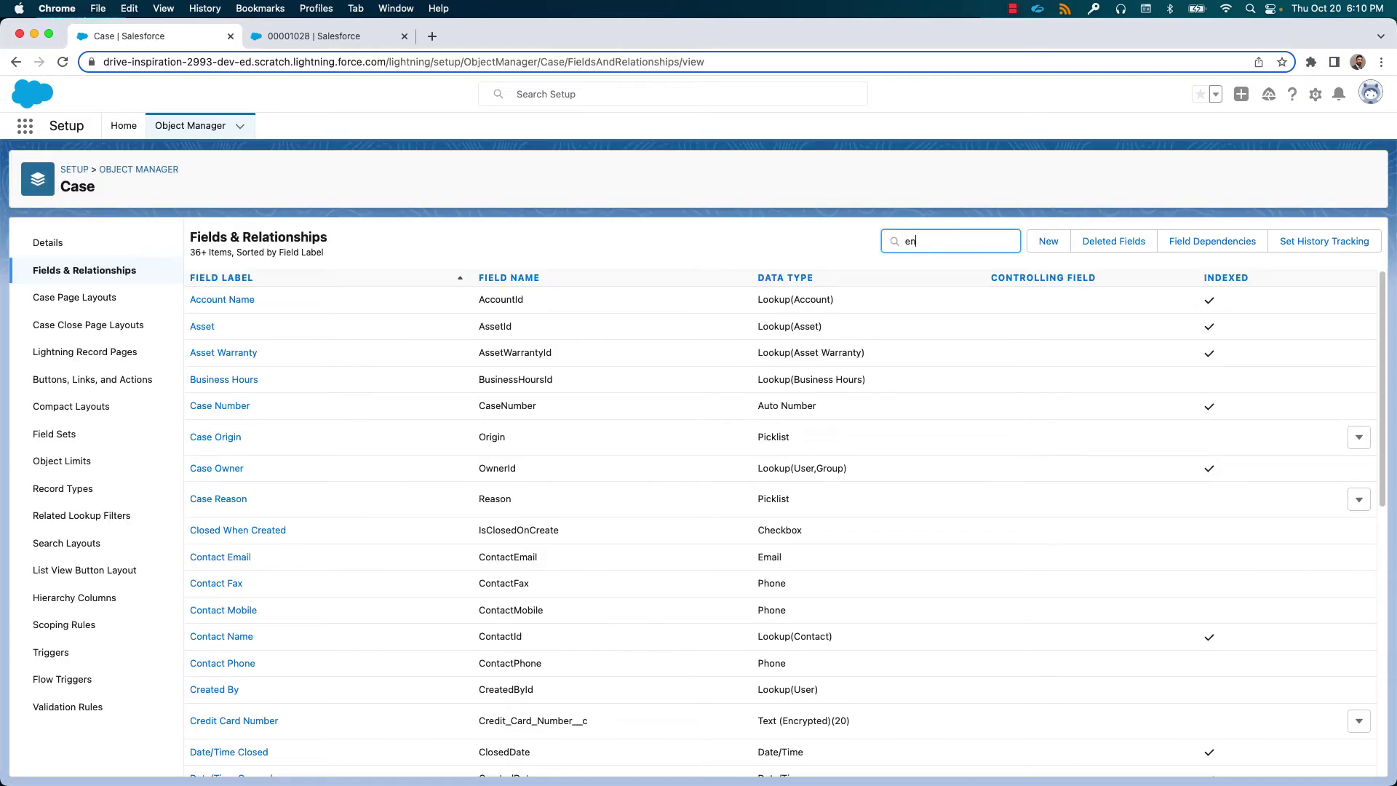
text(gin)
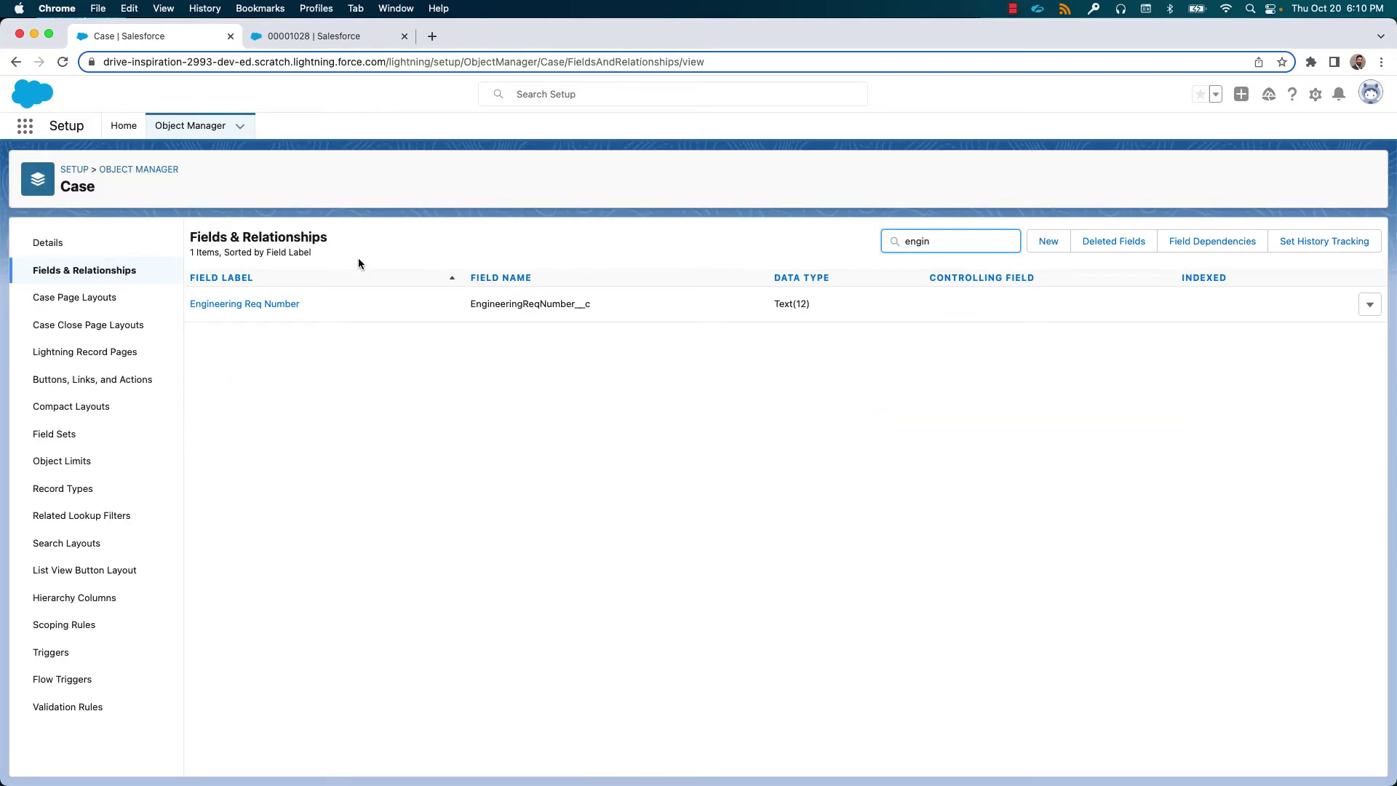
click(285, 311)
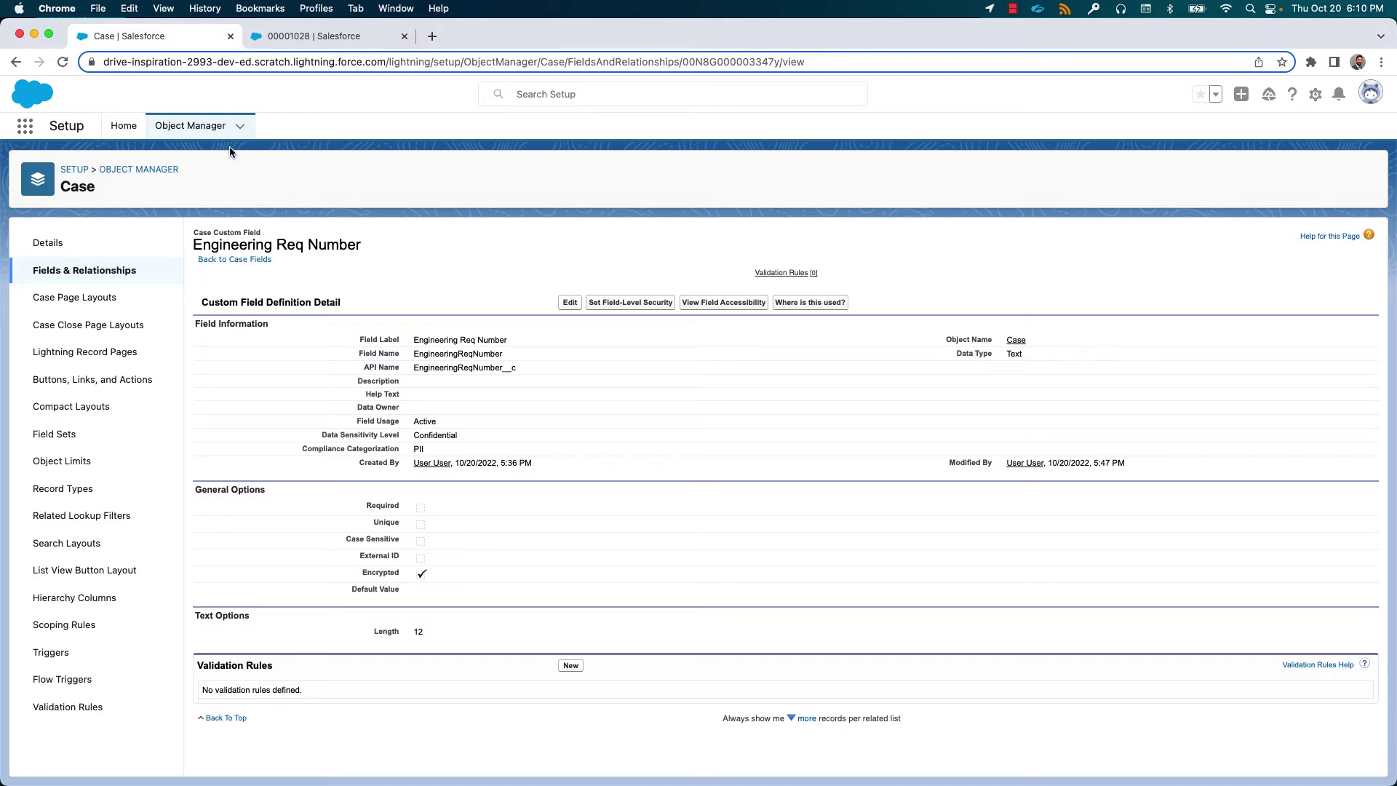
click(124, 126)
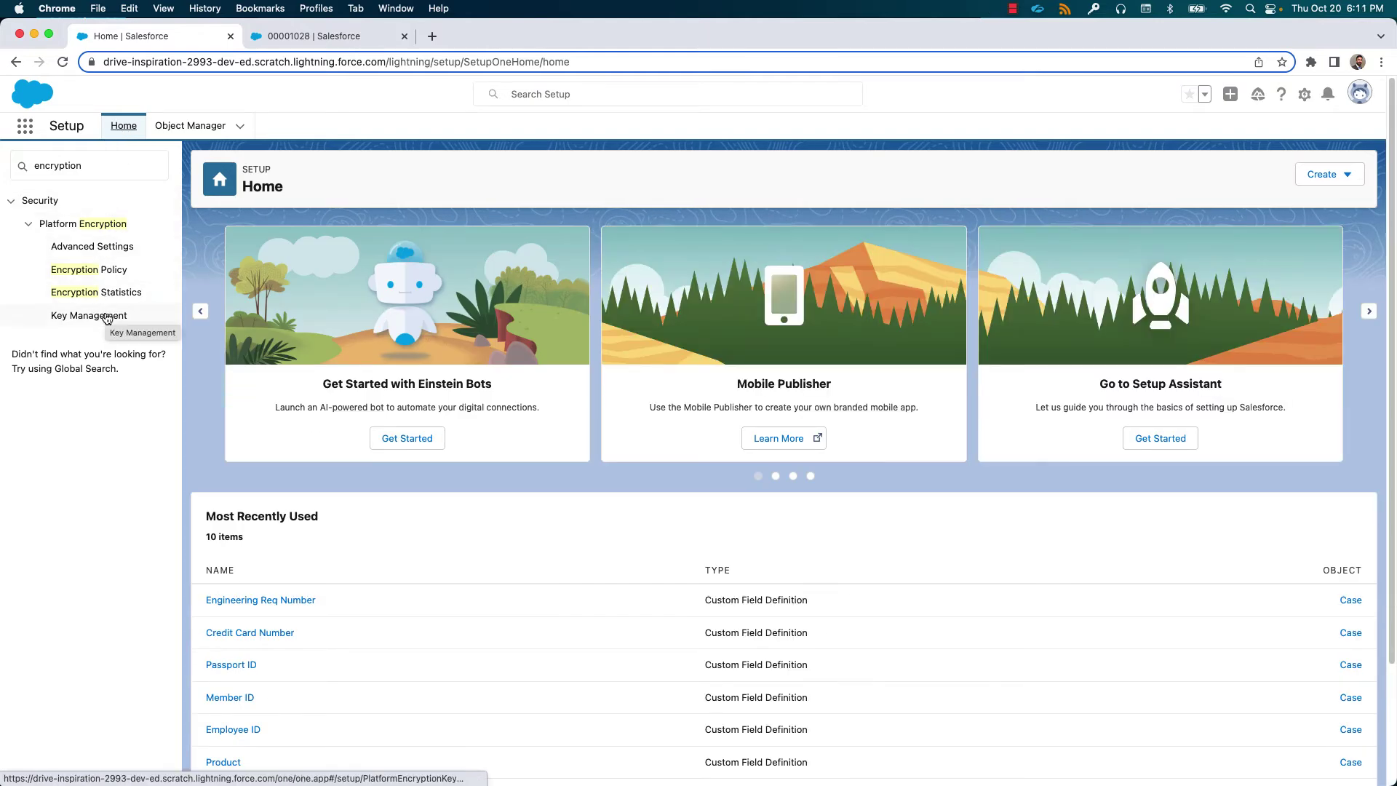
Step: Generate a new tenant secret of type Data in Salesforce on Key Management
click(106, 316)
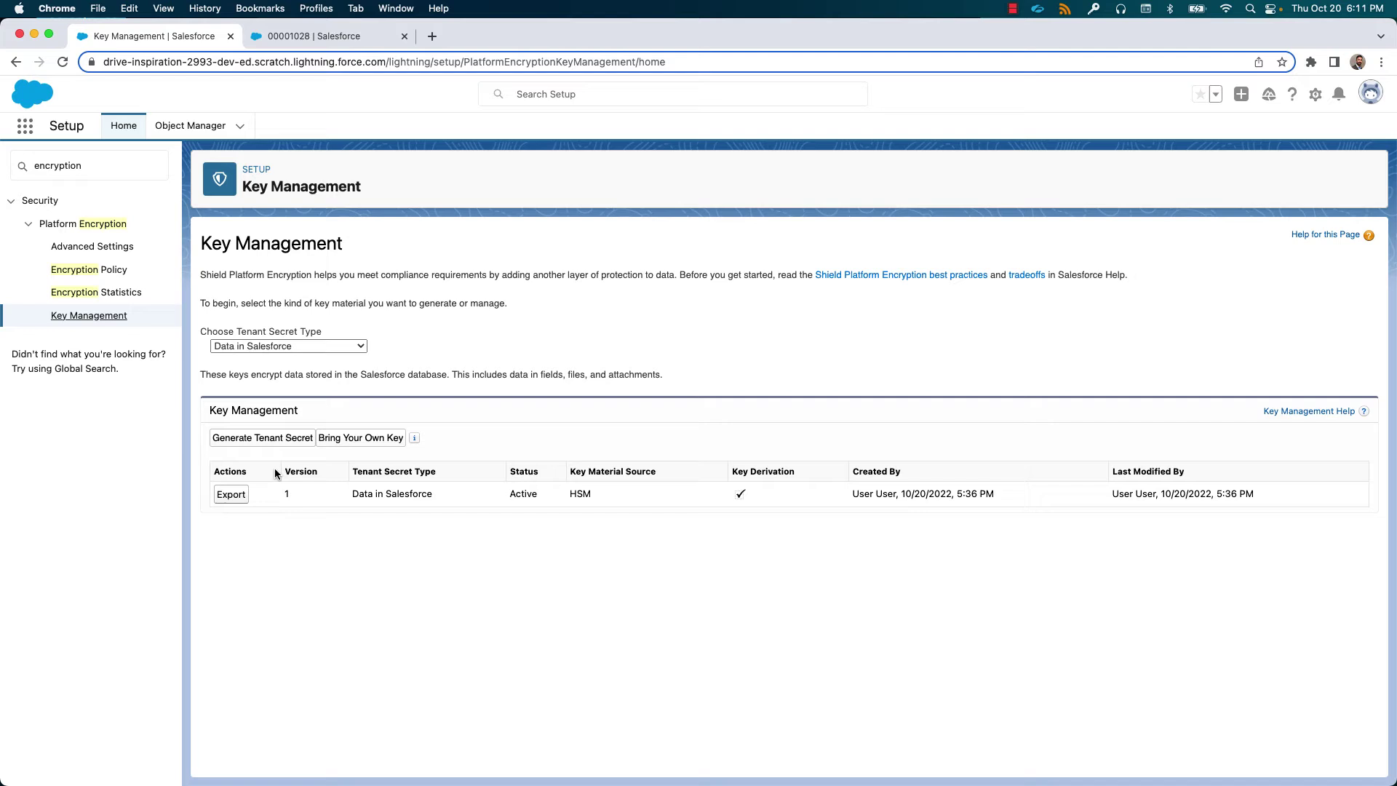
click(309, 346)
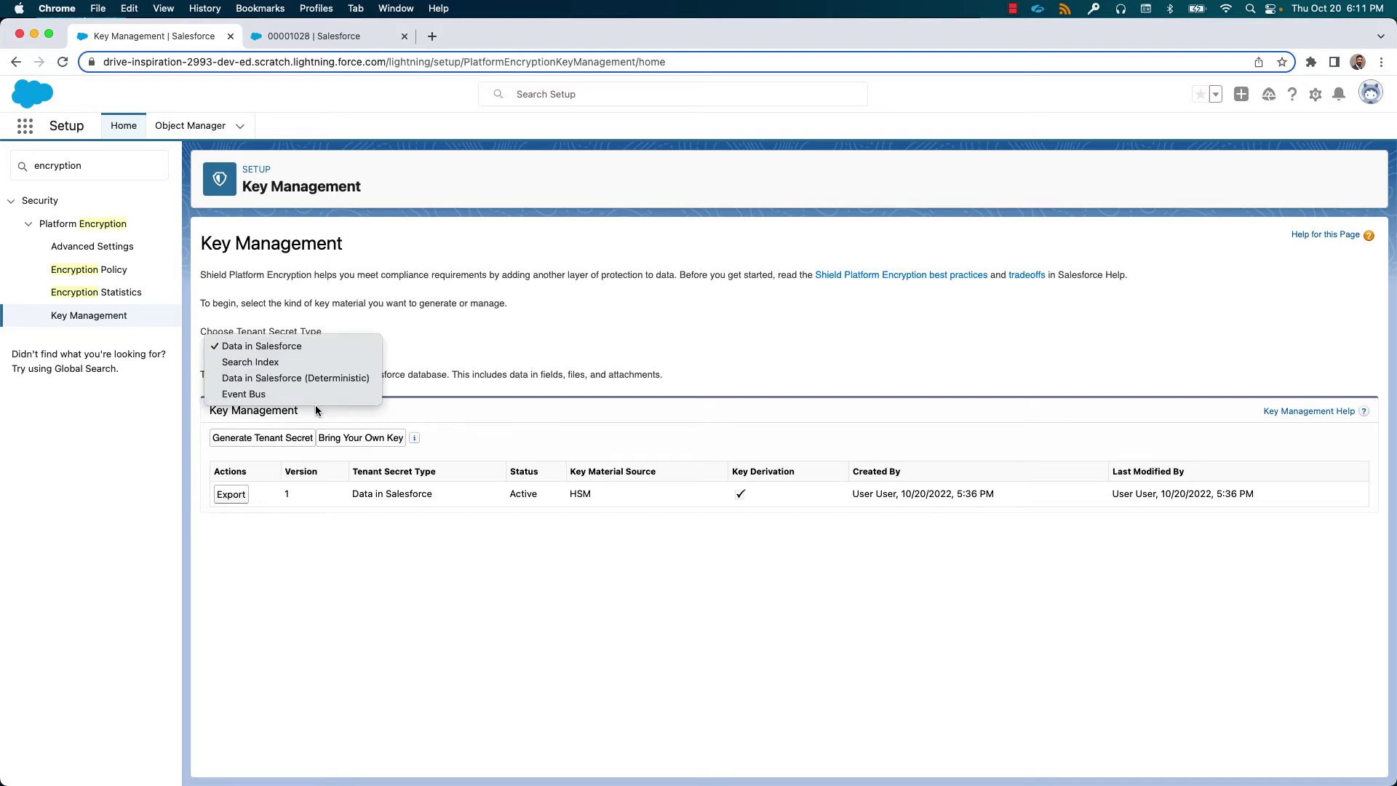
click(524, 355)
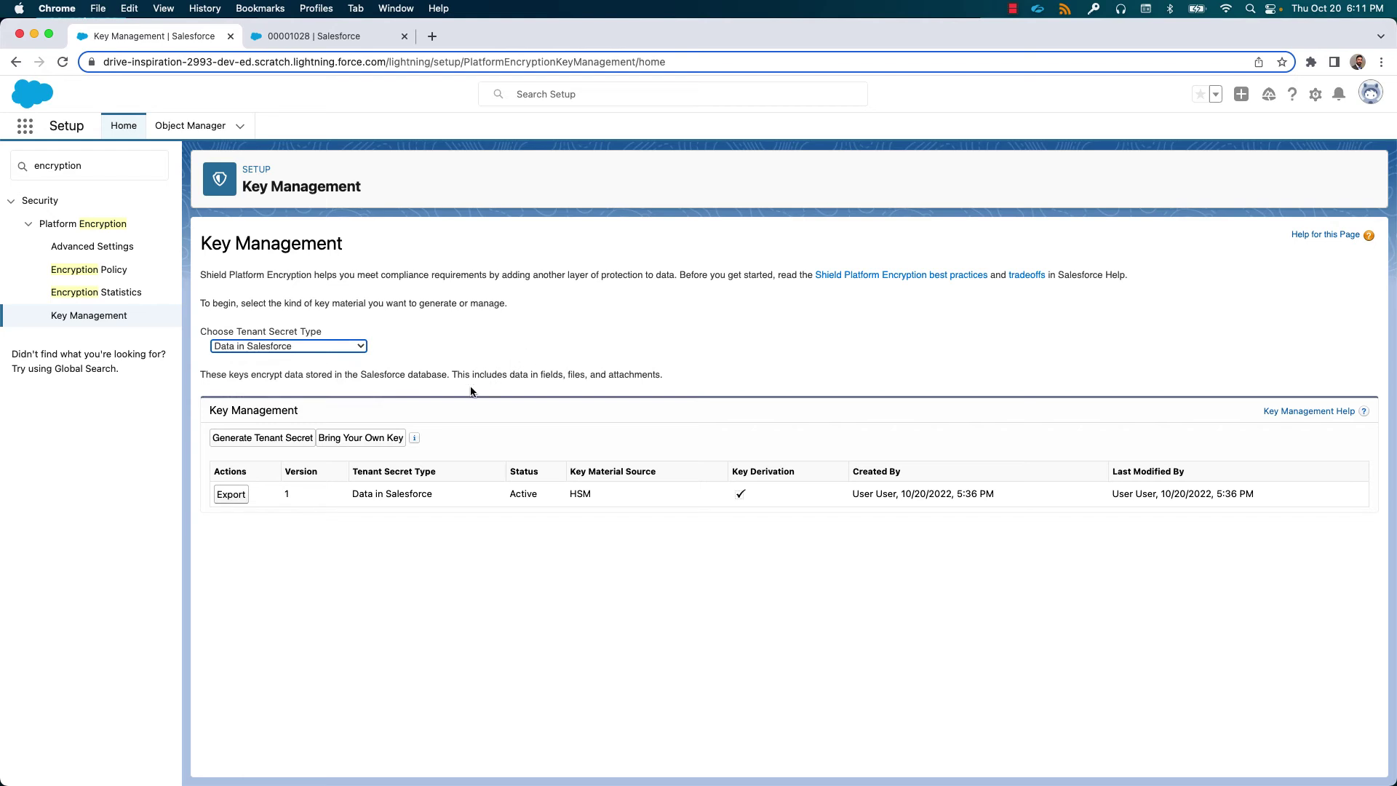
click(286, 435)
click(366, 37)
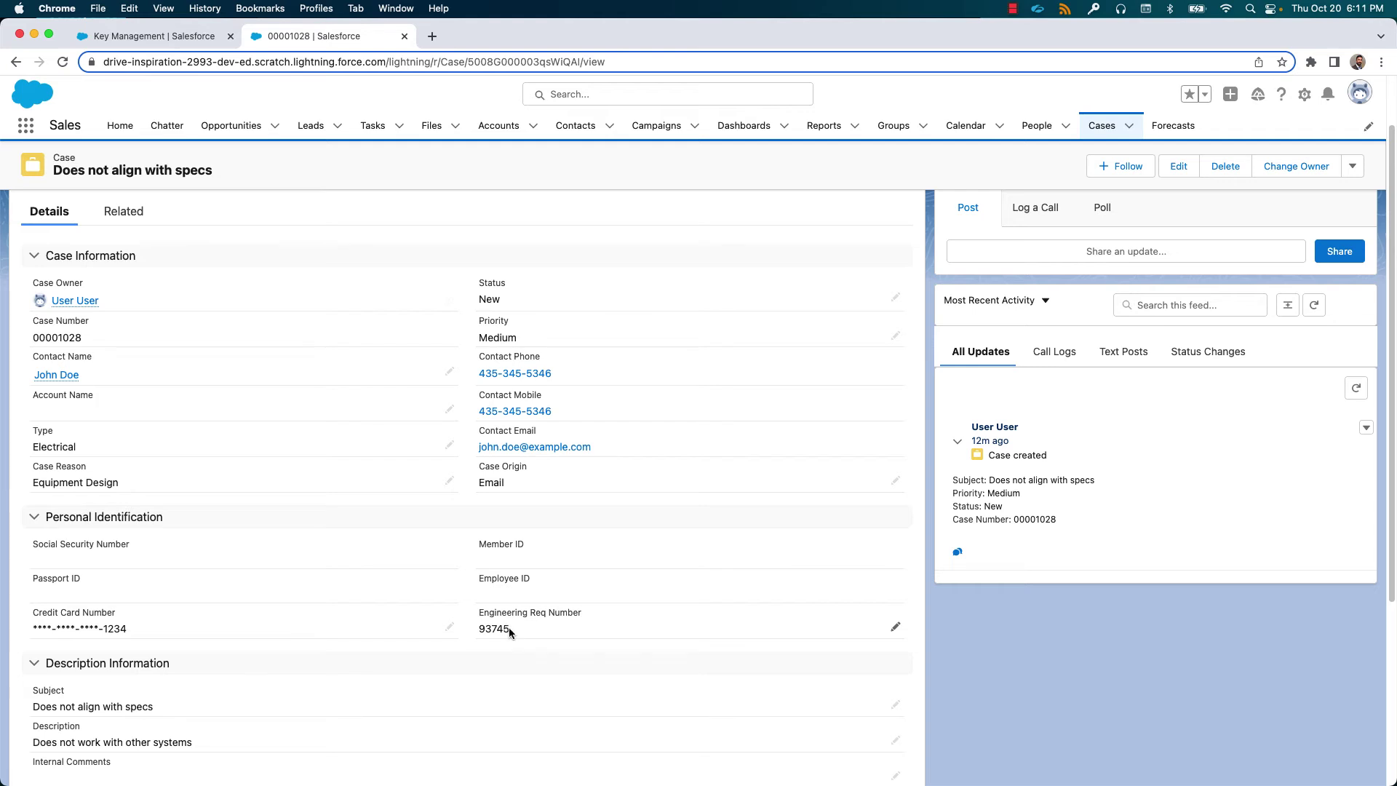
key(ctrl+shift+Tab)
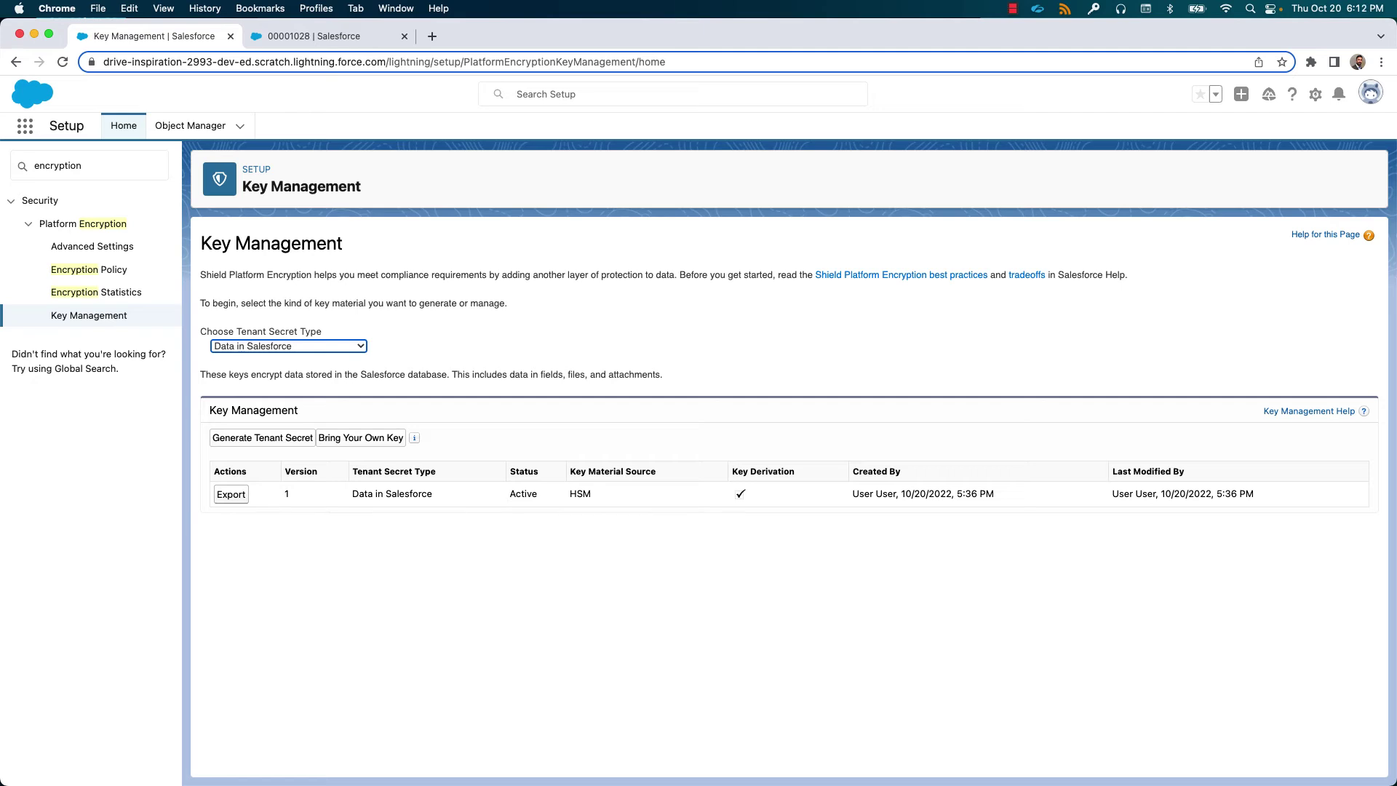
Step: In Encryption Statistics, review Case and Content Body and sync Case Comment and Attachment with the active key
click(116, 294)
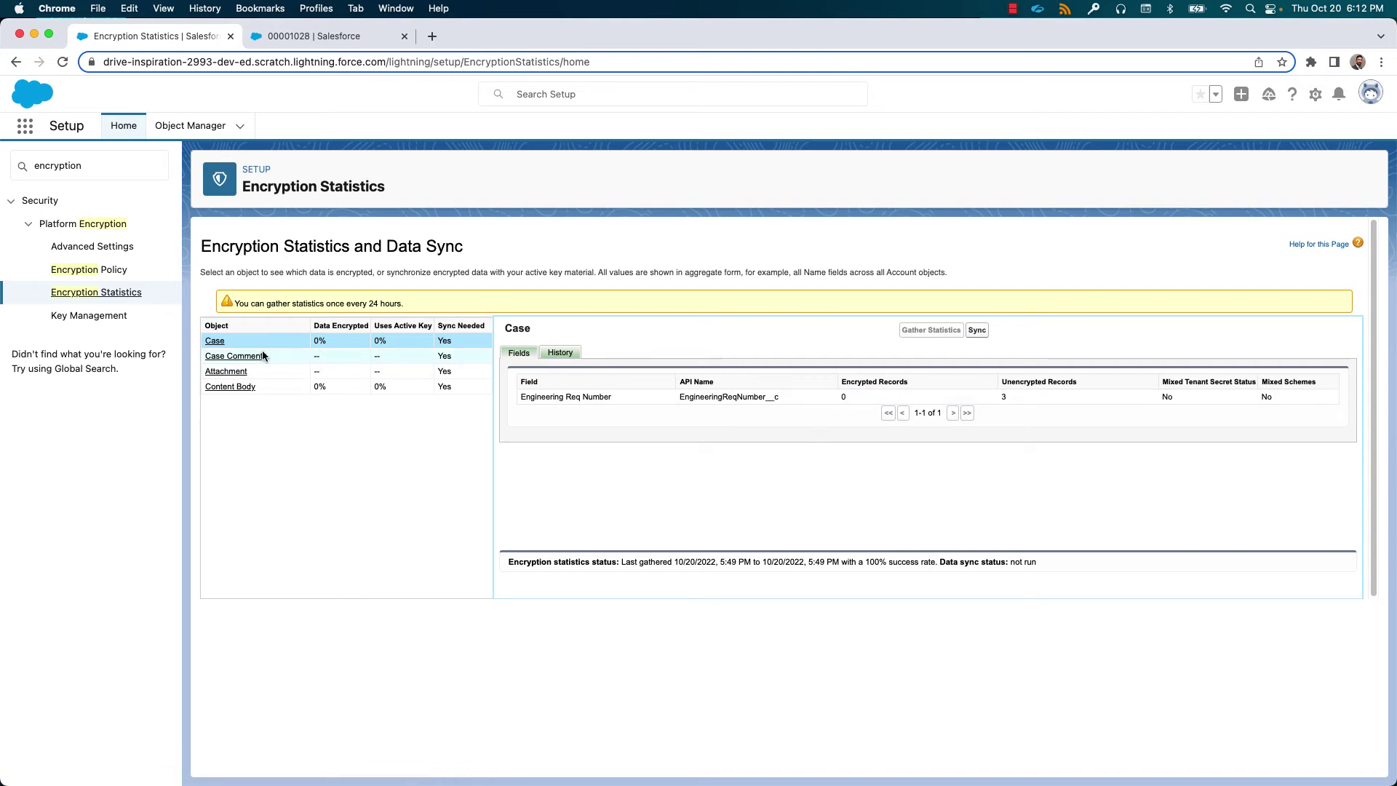
click(236, 342)
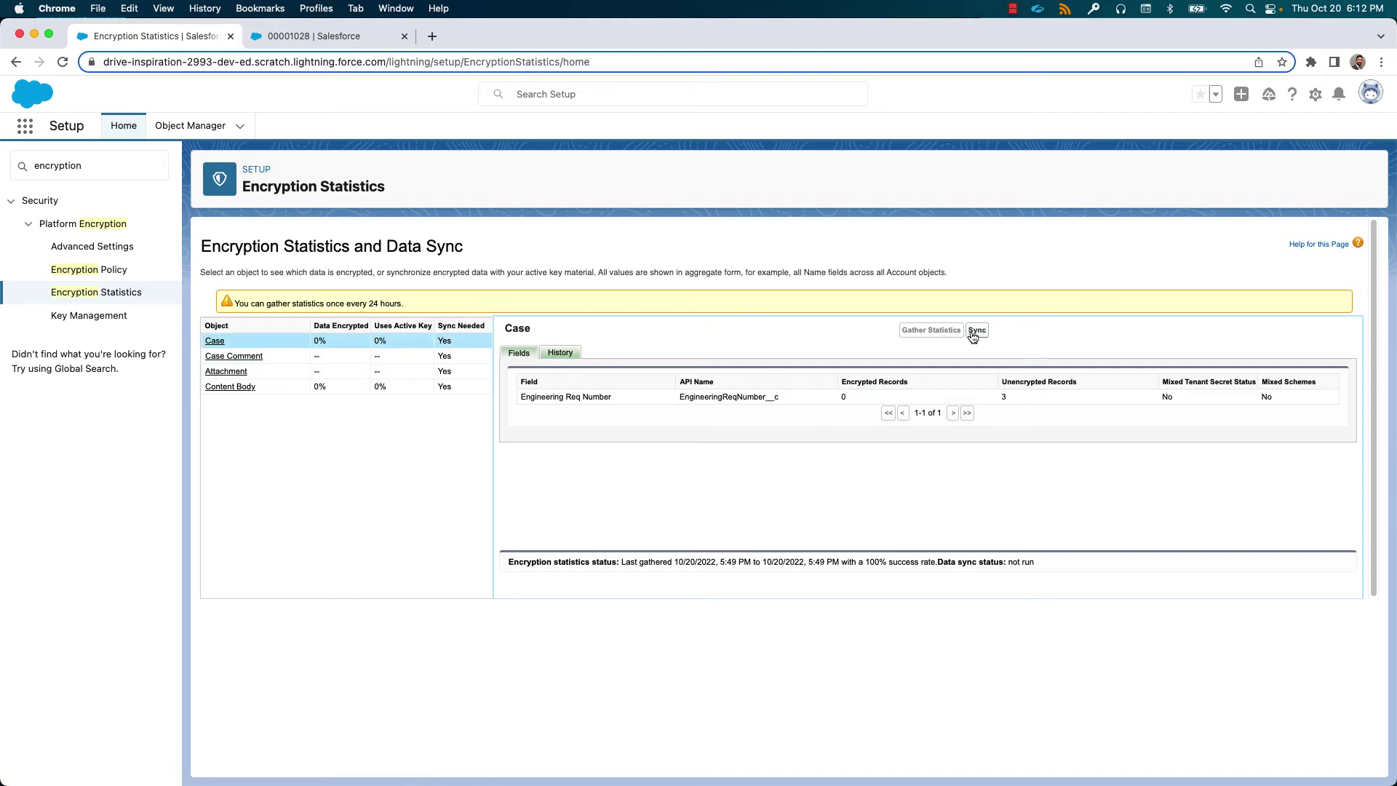
click(267, 355)
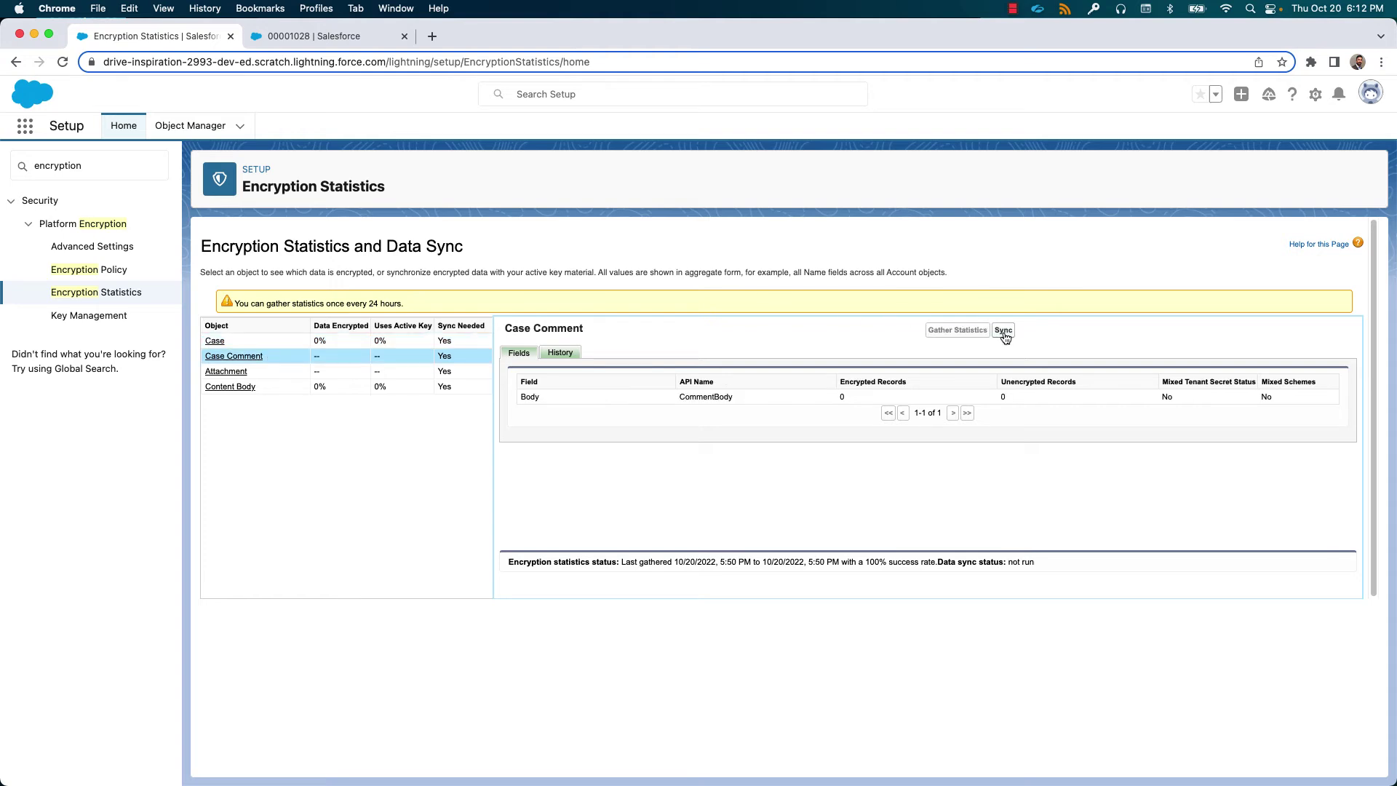
click(1004, 331)
click(252, 372)
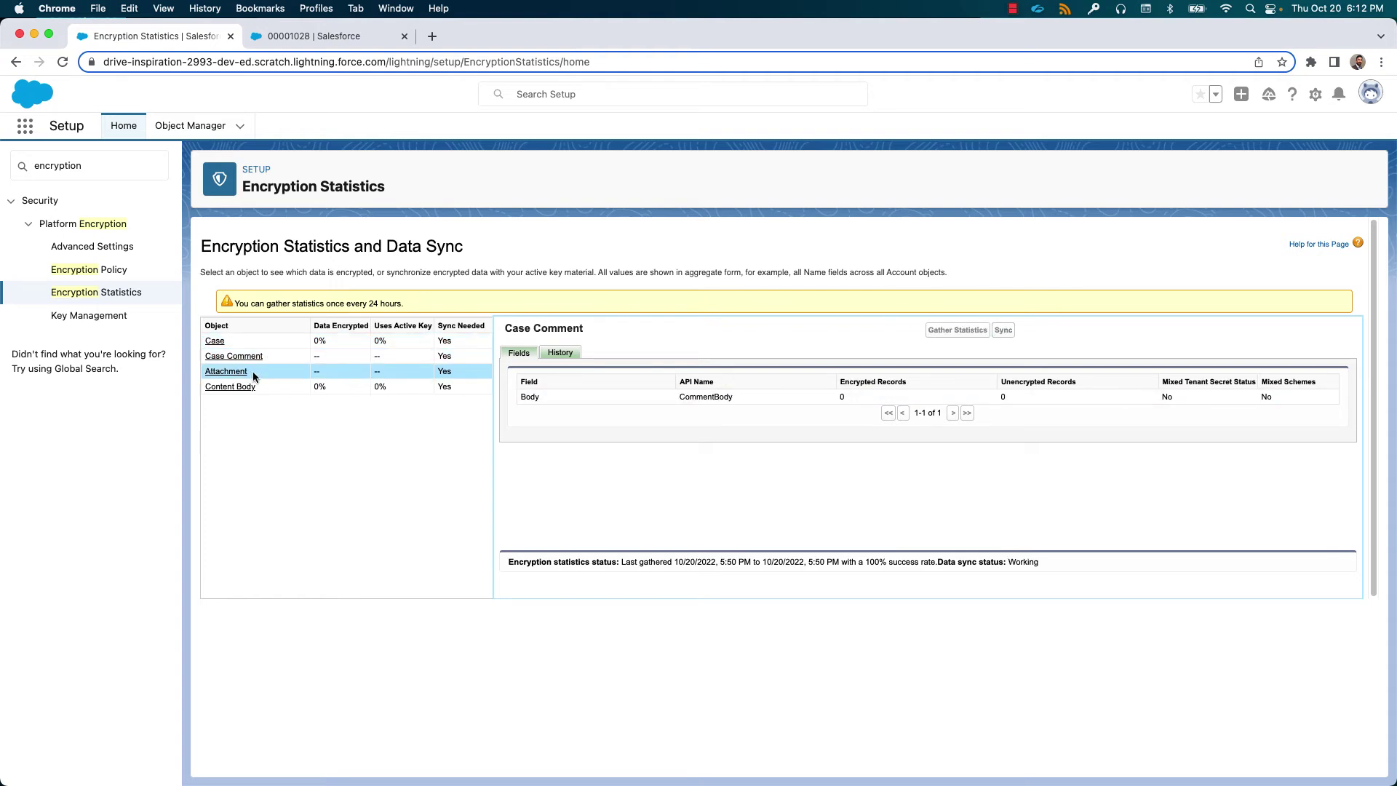
click(994, 332)
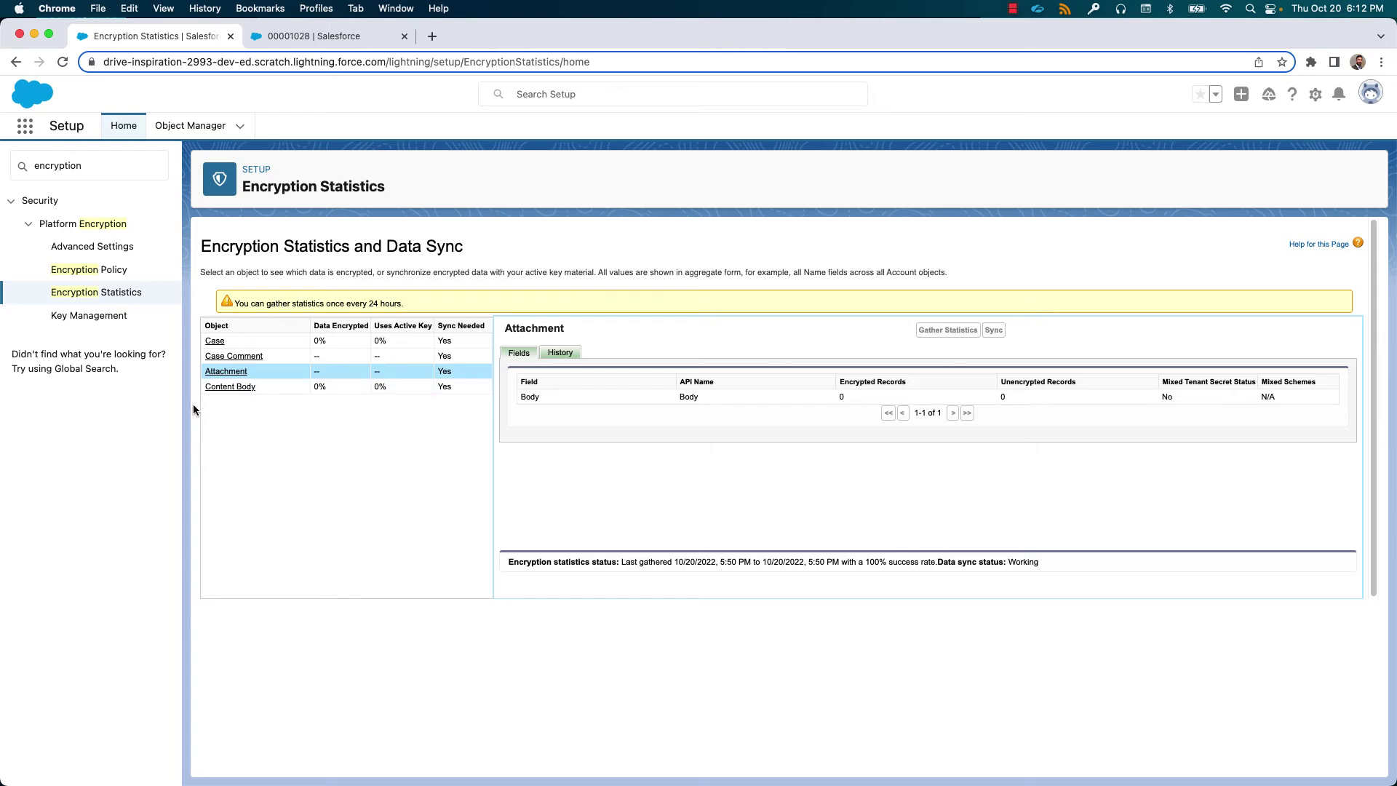
click(265, 384)
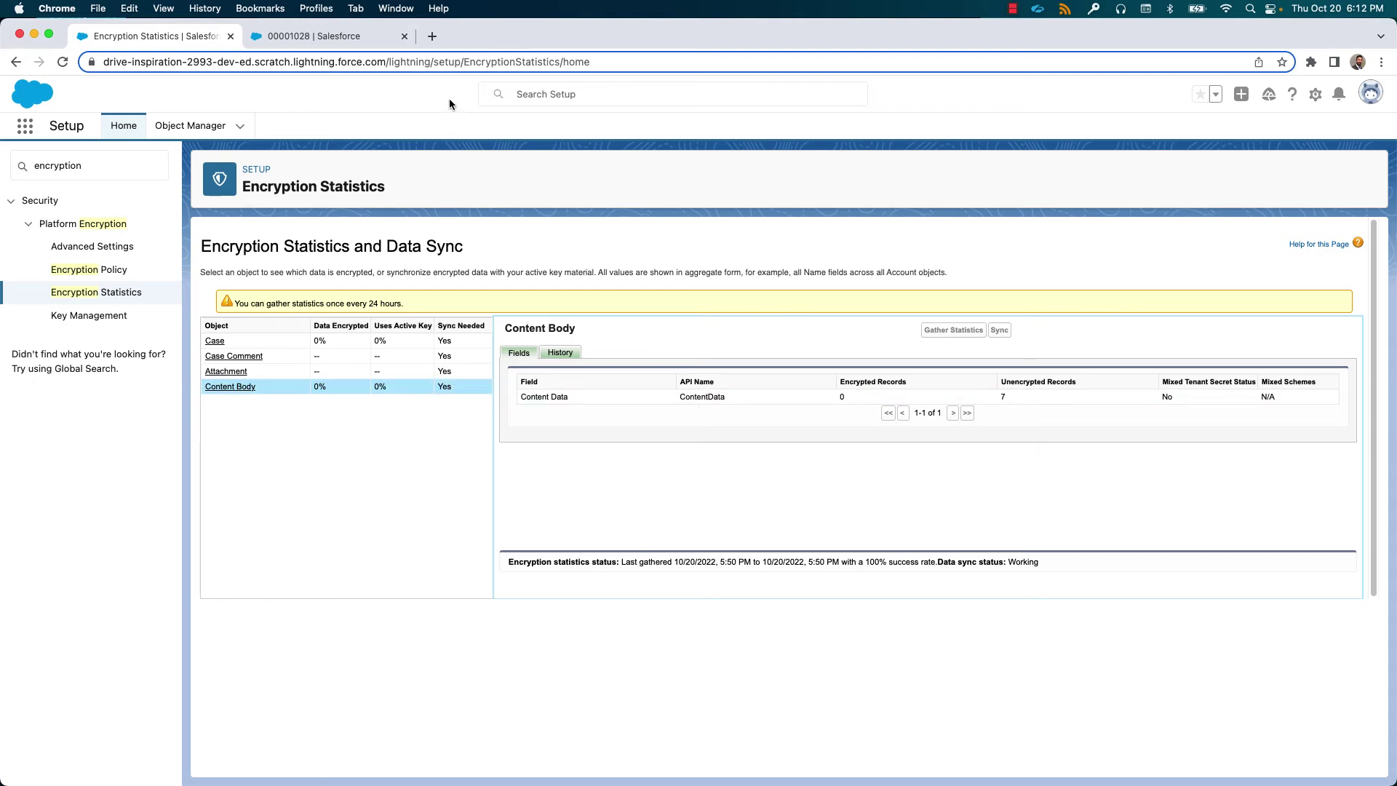
click(455, 63)
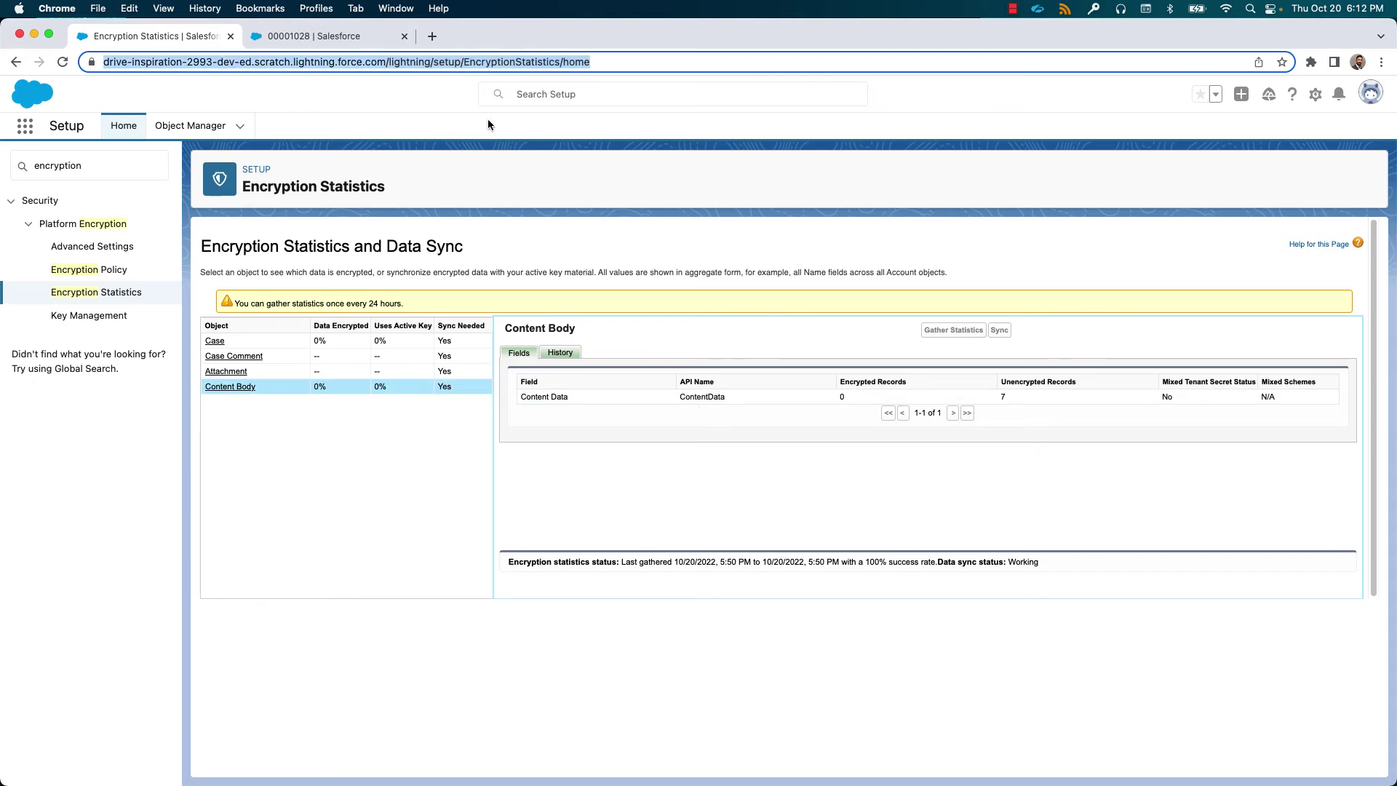
Step: Reload Encryption Statistics, confirm Case and Content Body show 100% encrypted, and return to the case
key(Return)
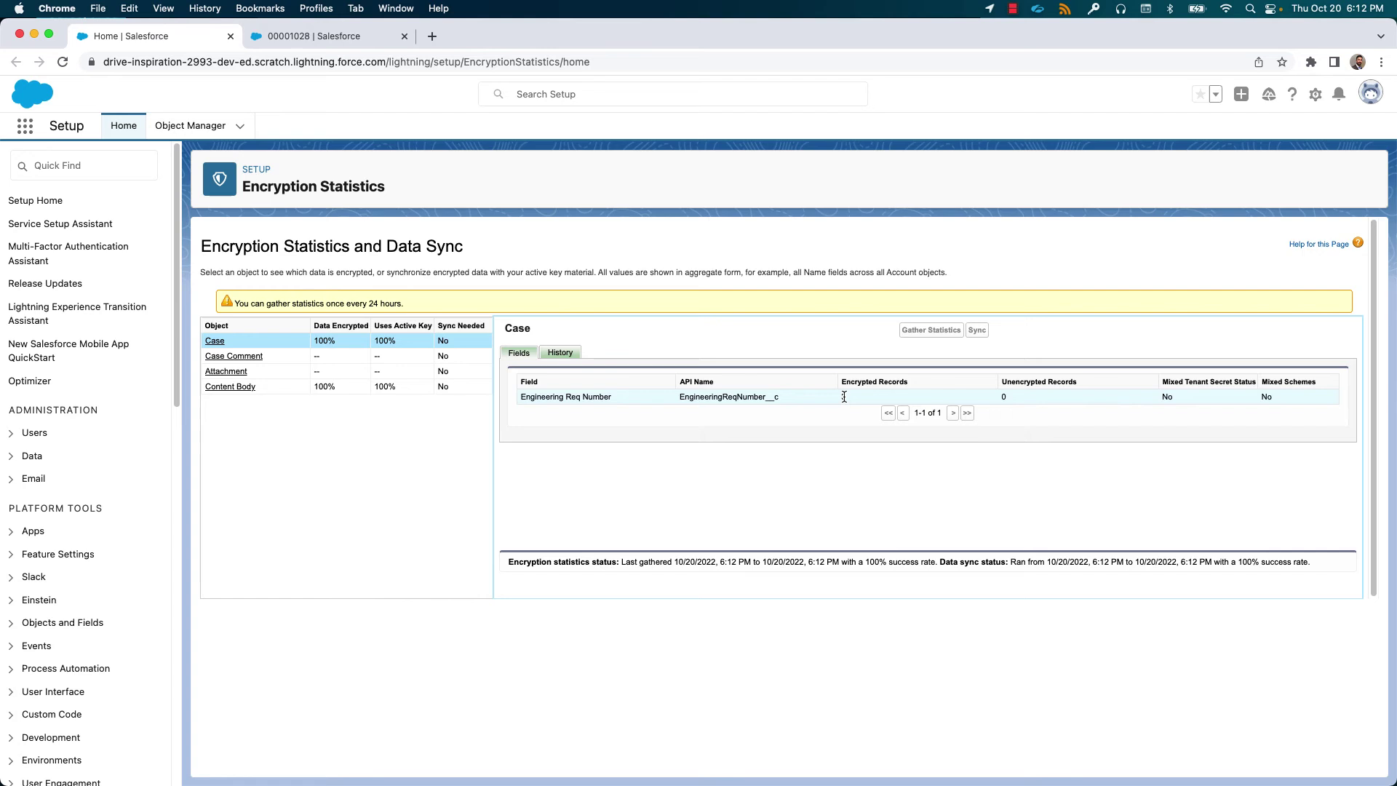
click(277, 383)
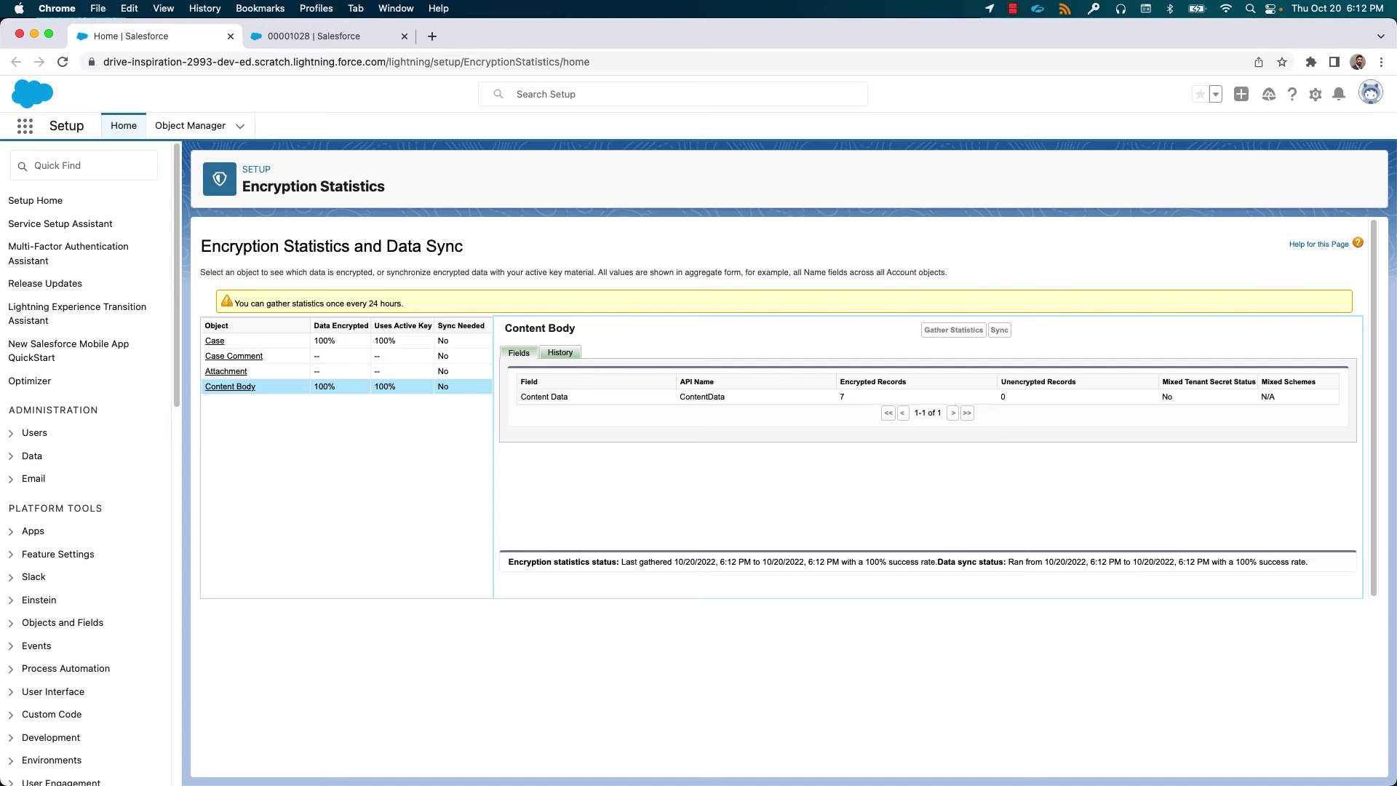
click(365, 33)
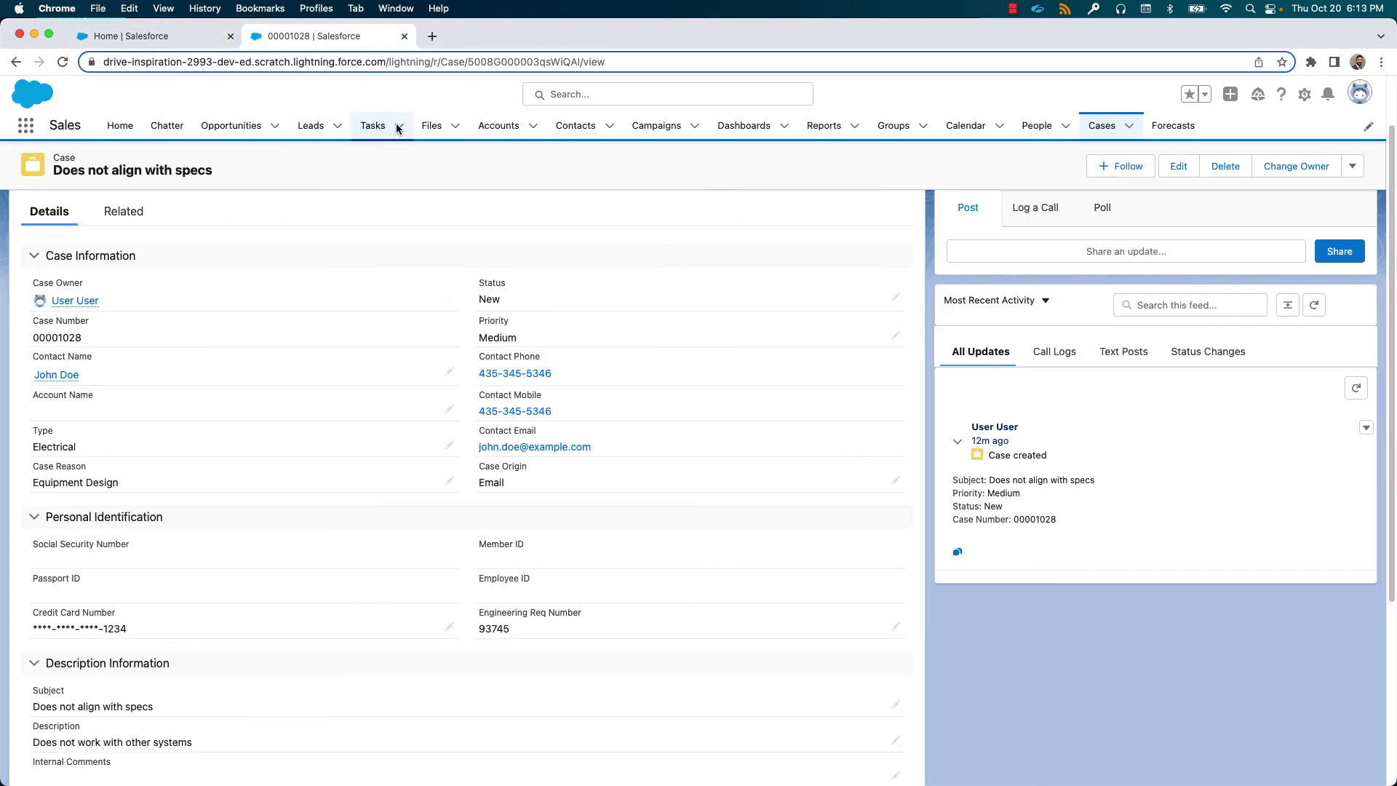
Step: Reload the case record and confirm Engineering Req Number still reads 93745
click(419, 62)
key(Return)
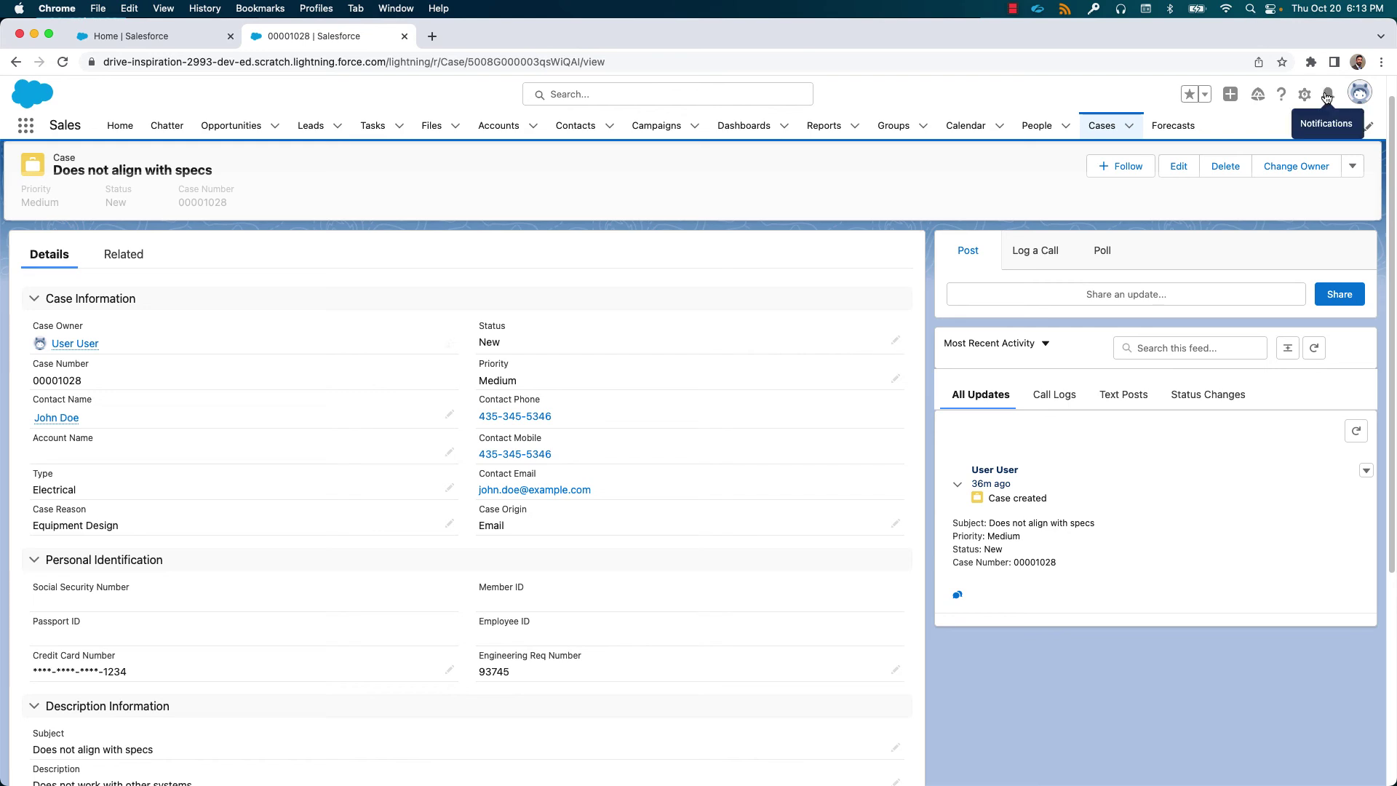
click(1359, 92)
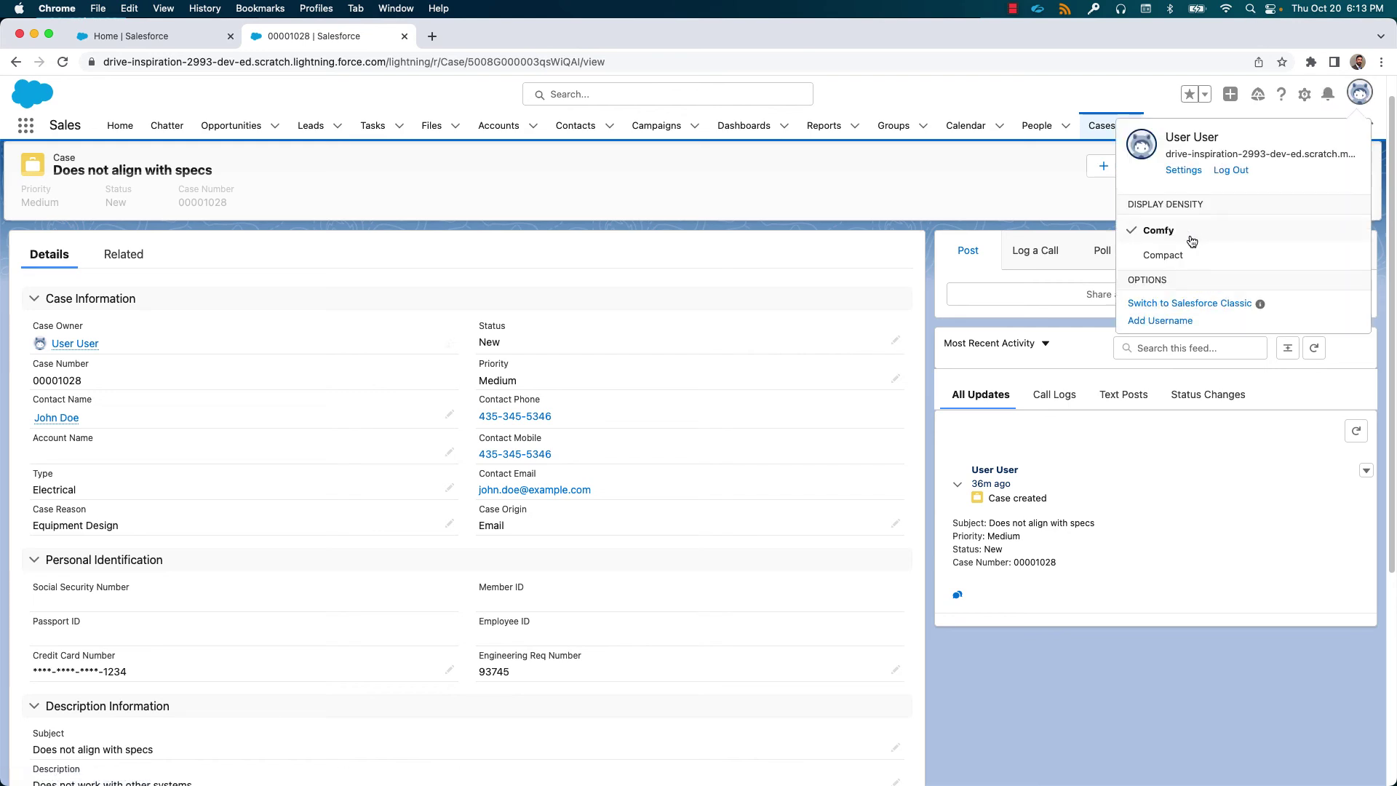
Step: In Salesforce Classic, open case 'Does not align with specs' and its wp-platform-encryption-architecture attachment
click(1182, 304)
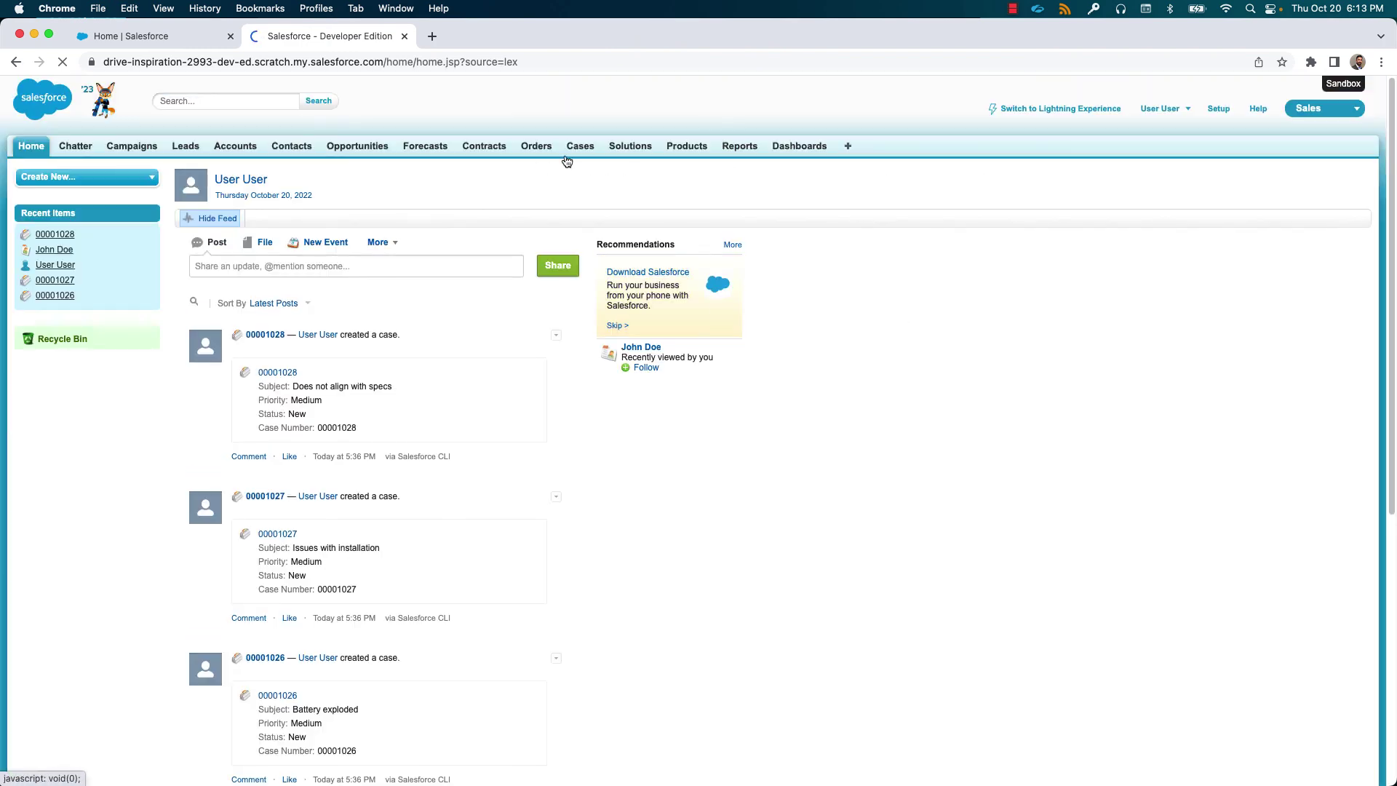
click(581, 146)
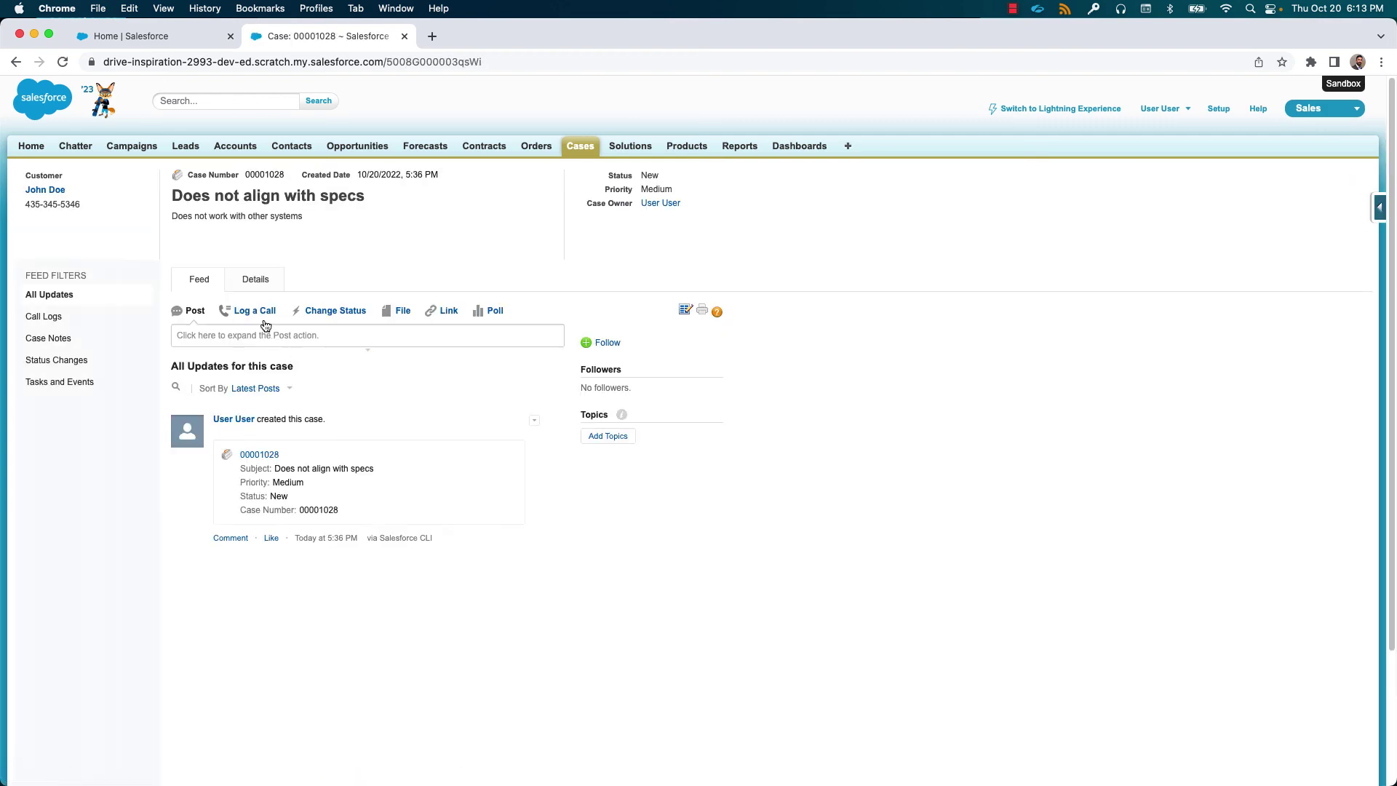
click(255, 279)
scroll(328, 515, down, 10)
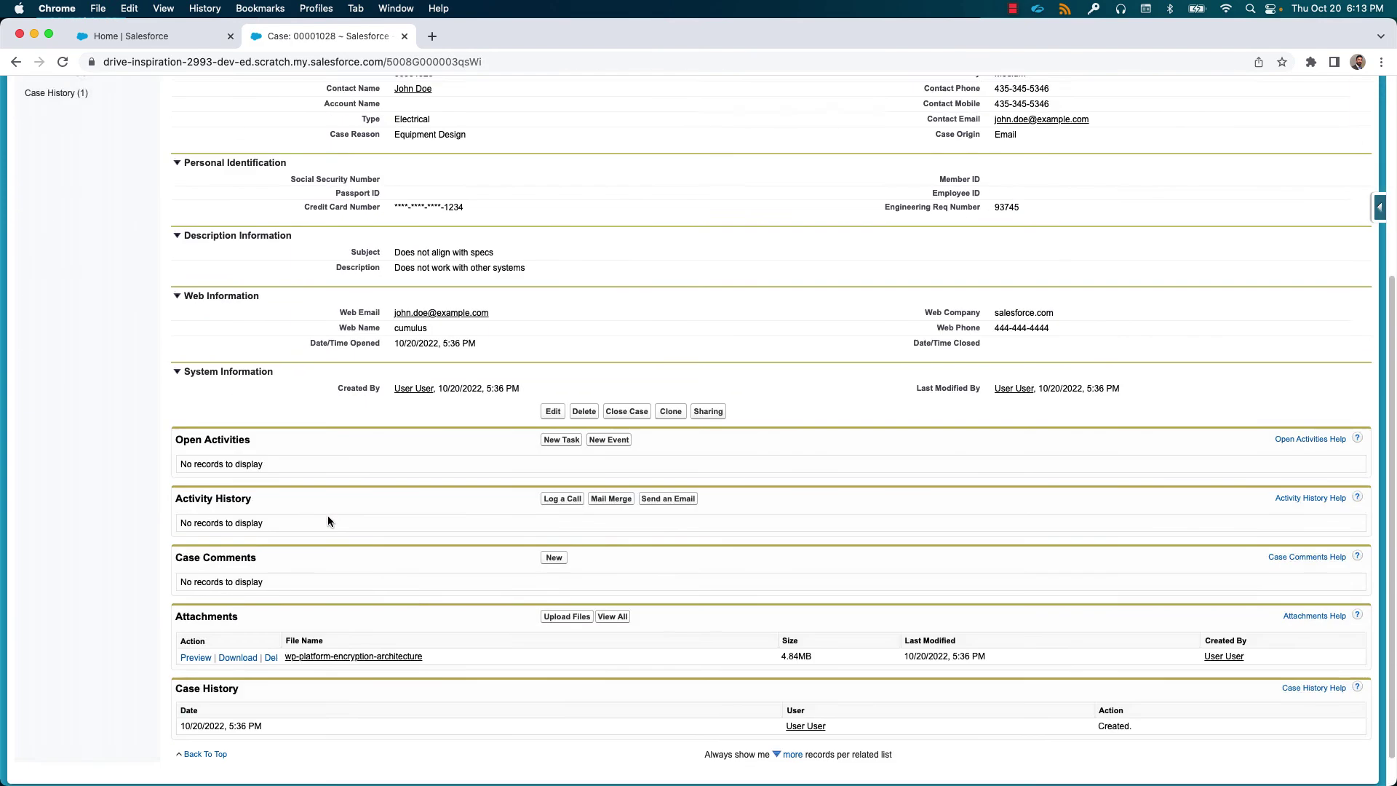
click(315, 621)
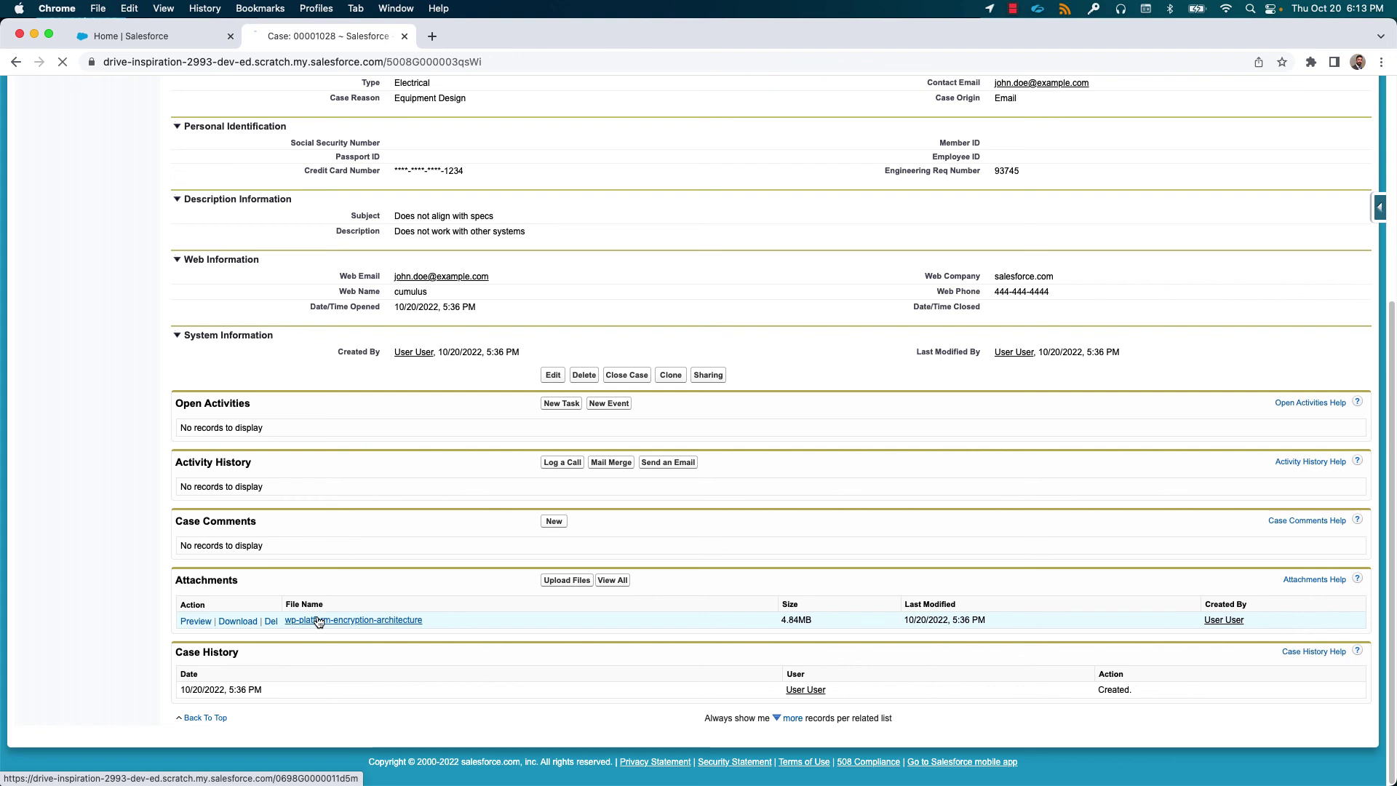